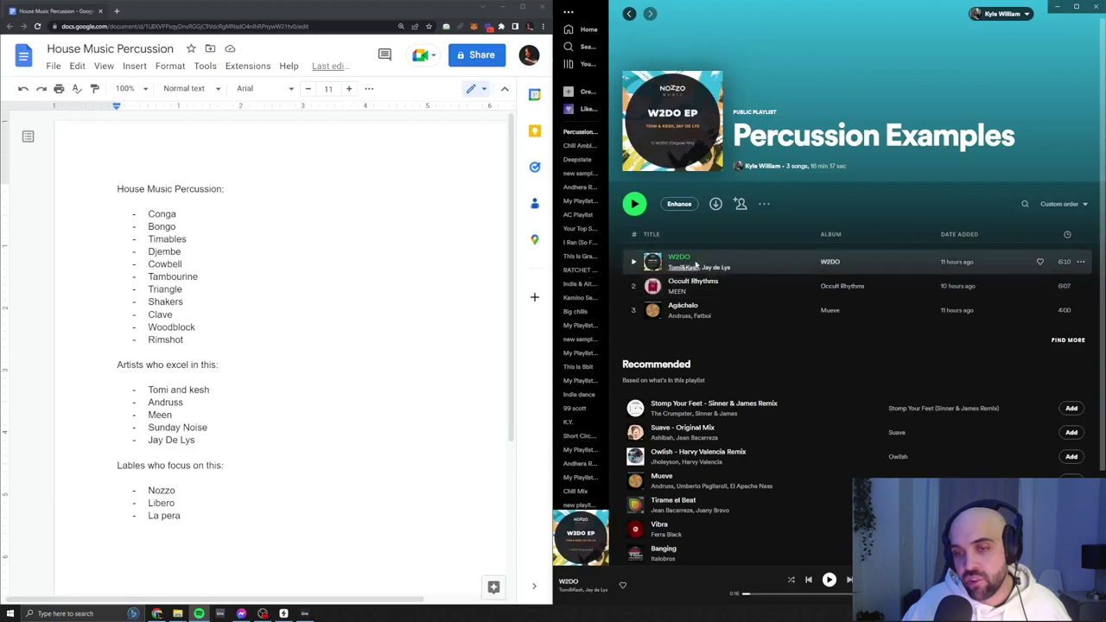
Play a short part of Occult Rhythms and of Agáchalo from the Percussion Examples playlist, pausing each one.
click(633, 286)
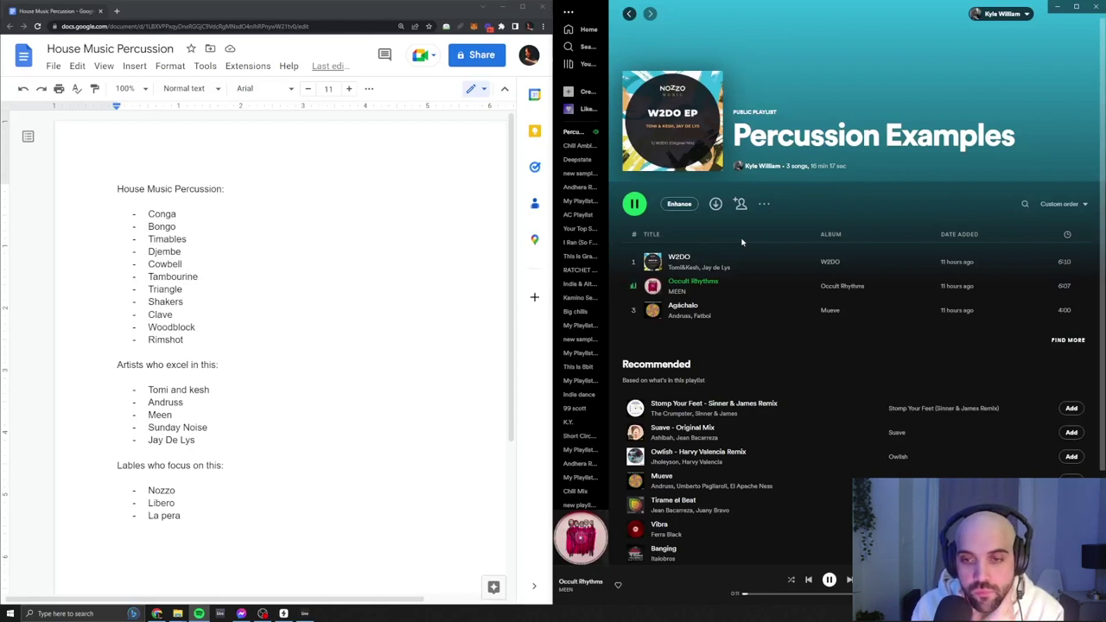
click(634, 287)
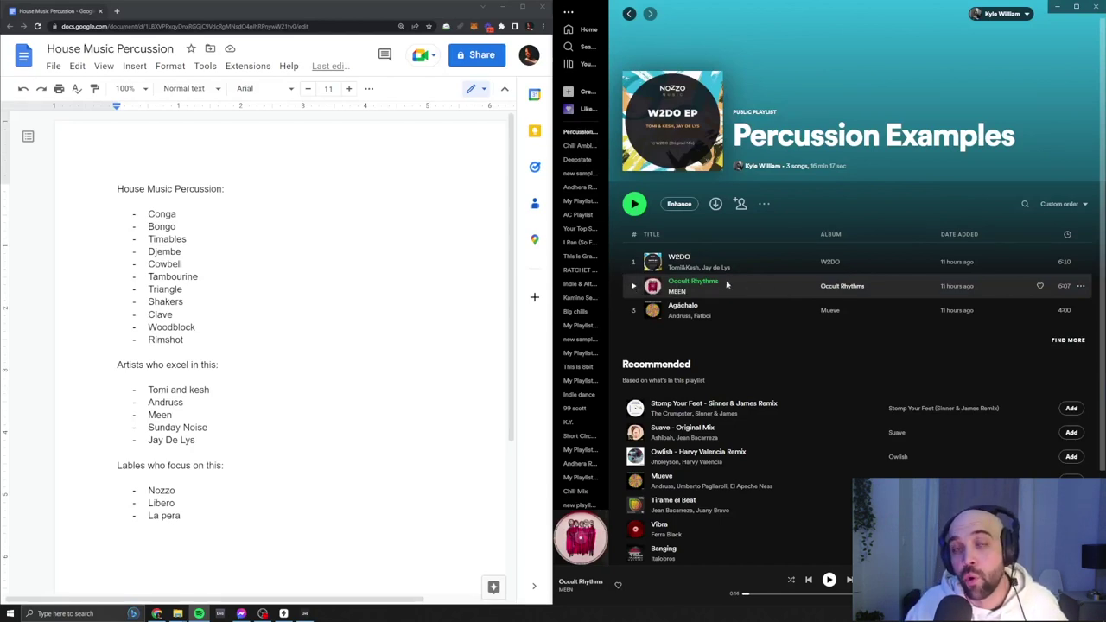
click(634, 313)
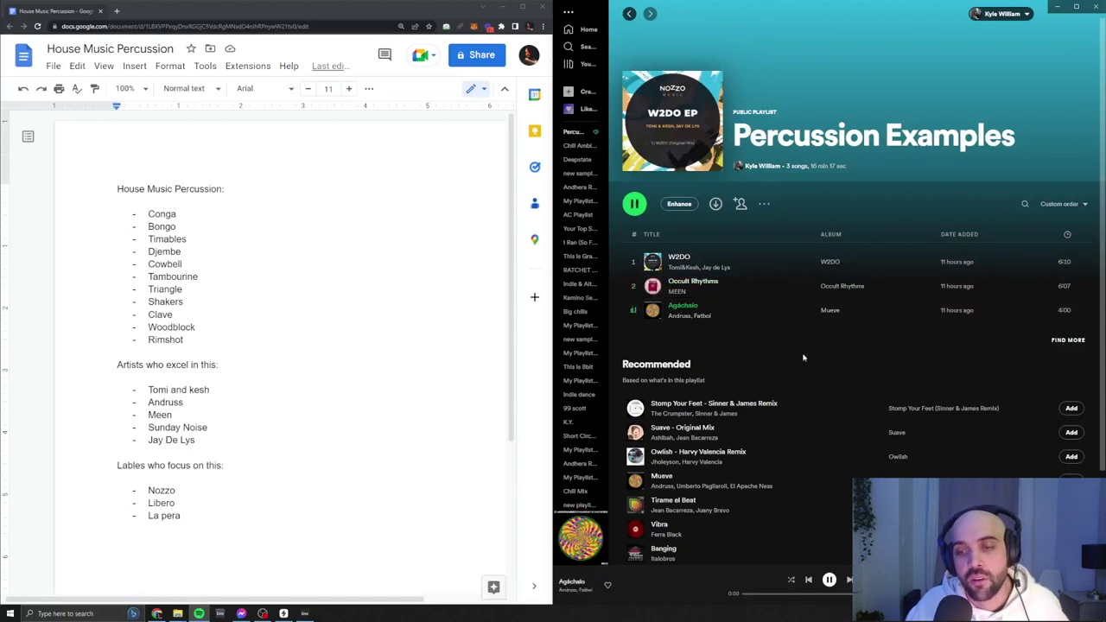
click(633, 313)
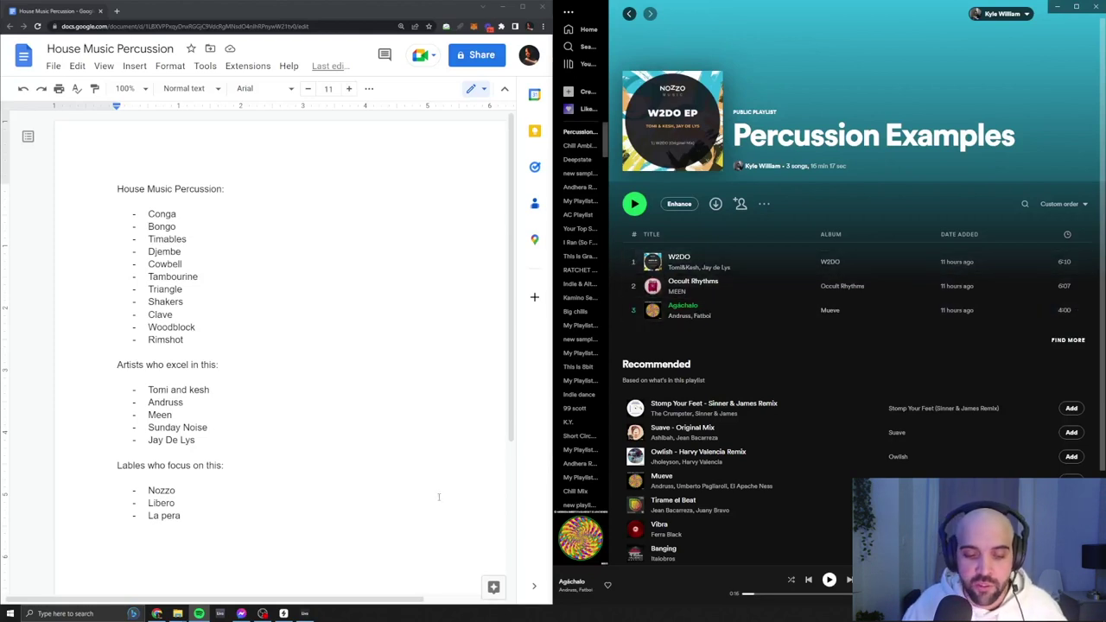
Switch to the Ableton Live project and collapse the HATS GROUP and FULL CLAP groups in the arrangement.
mouse_move(308, 615)
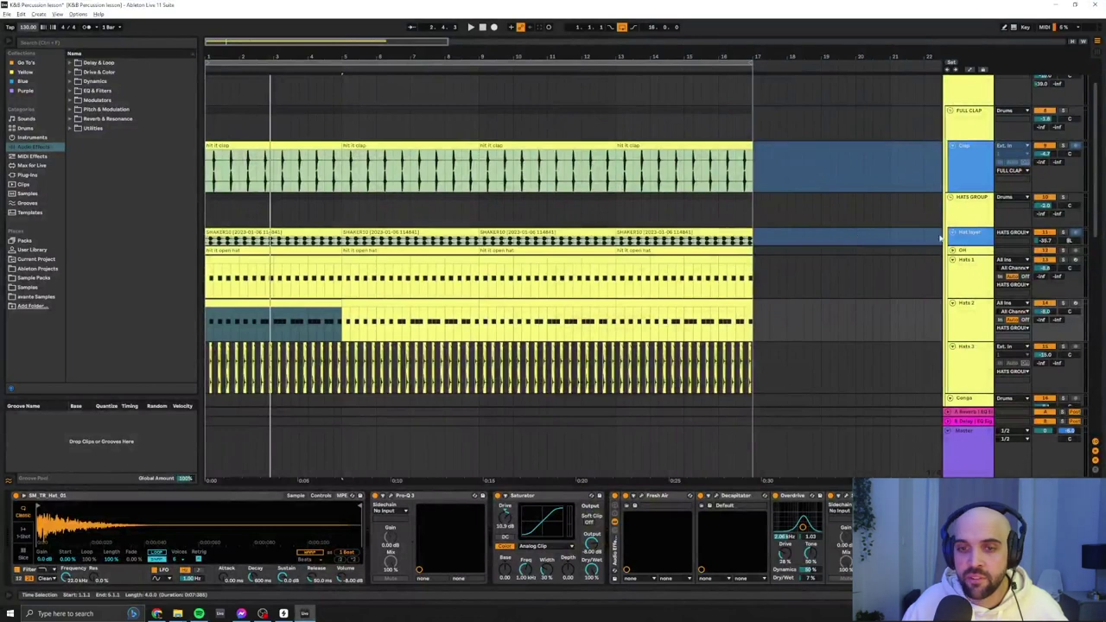
click(950, 198)
scroll(951, 197, up, 2)
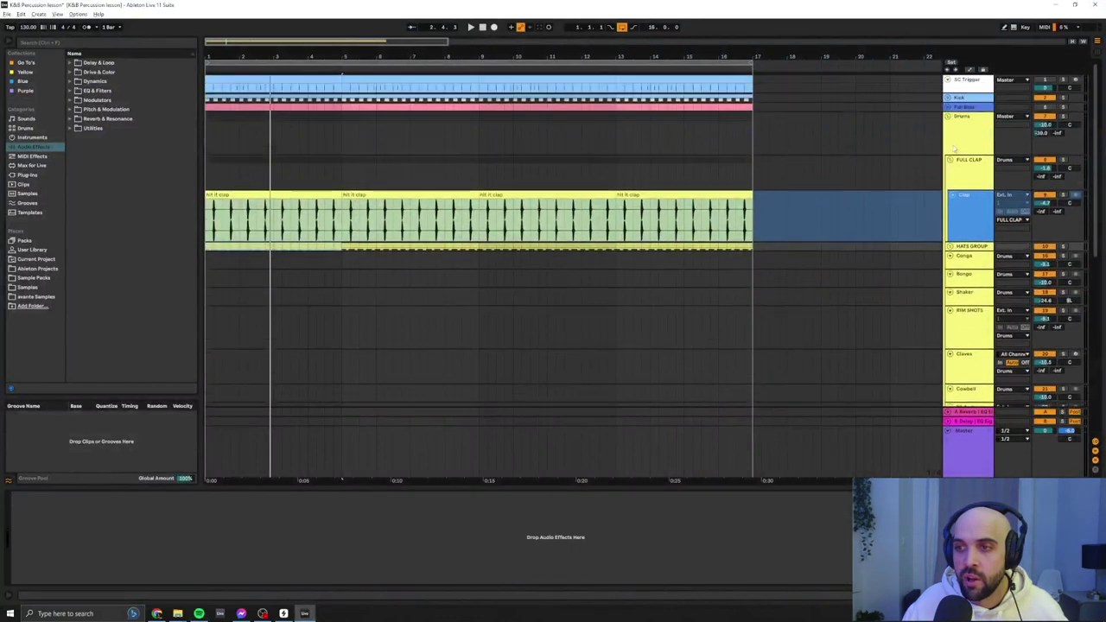
click(950, 160)
Listen to the first few bars of the basic groove from the start of the arrangement.
click(210, 131)
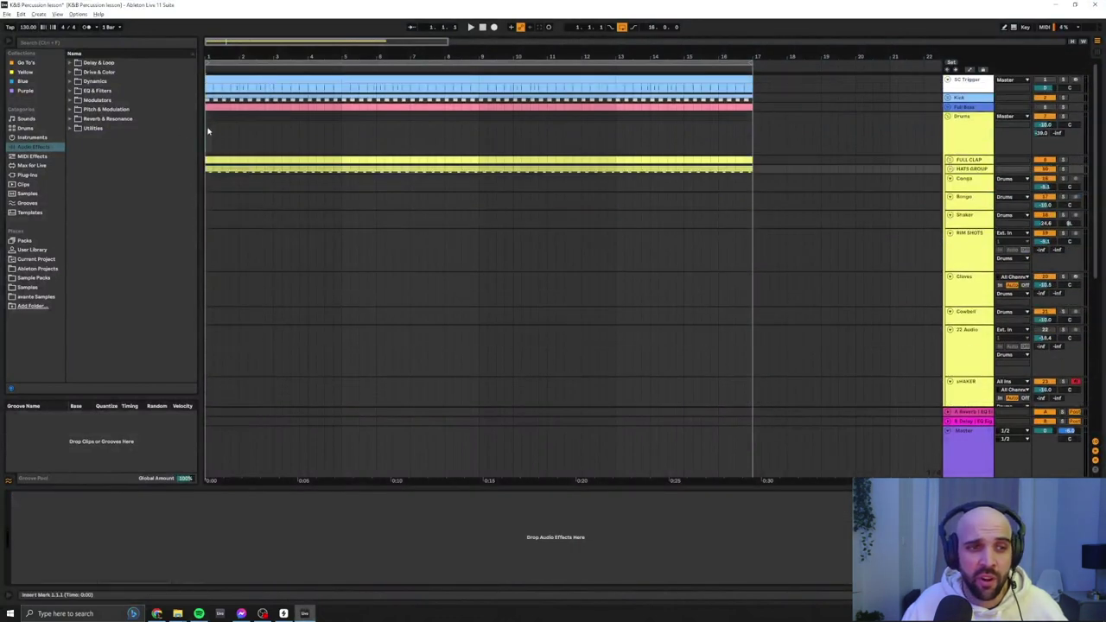
key(space)
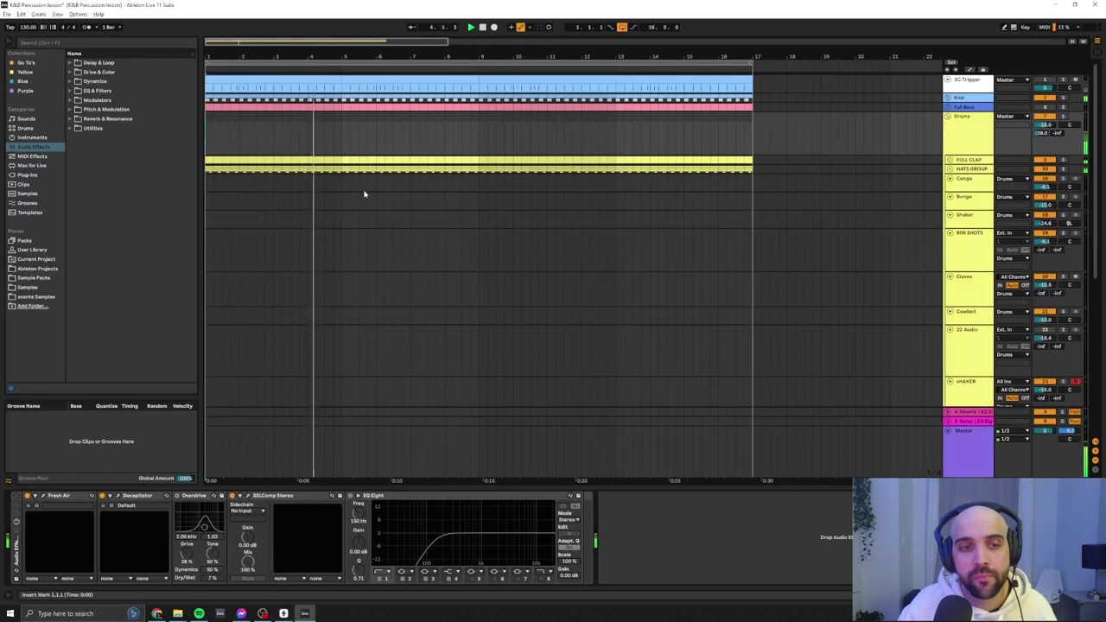
key(space)
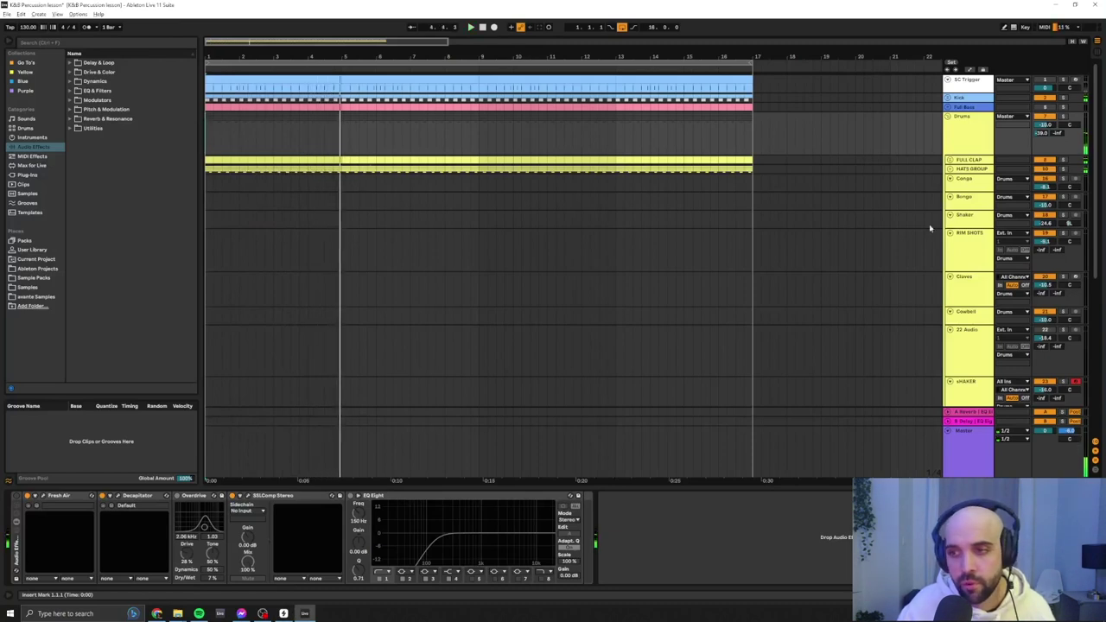
Collapse all the individual percussion tracks inside the Drums group at once.
click(959, 242)
key(ctrl+a)
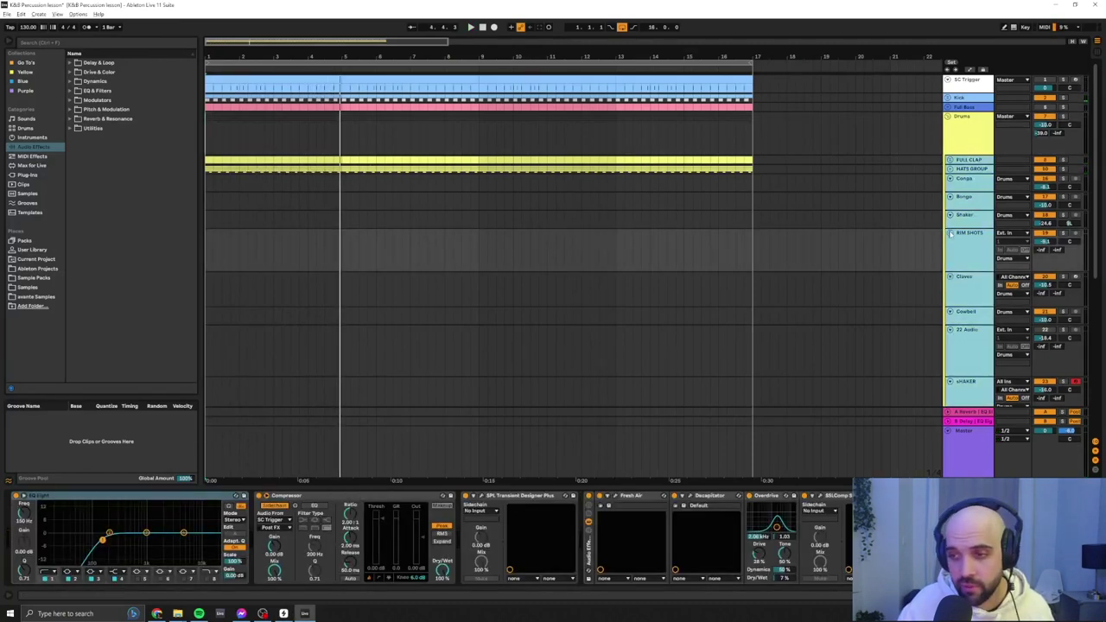
click(951, 233)
Ungroup the Congas/bongos group so its congas audio track stands alone.
click(966, 338)
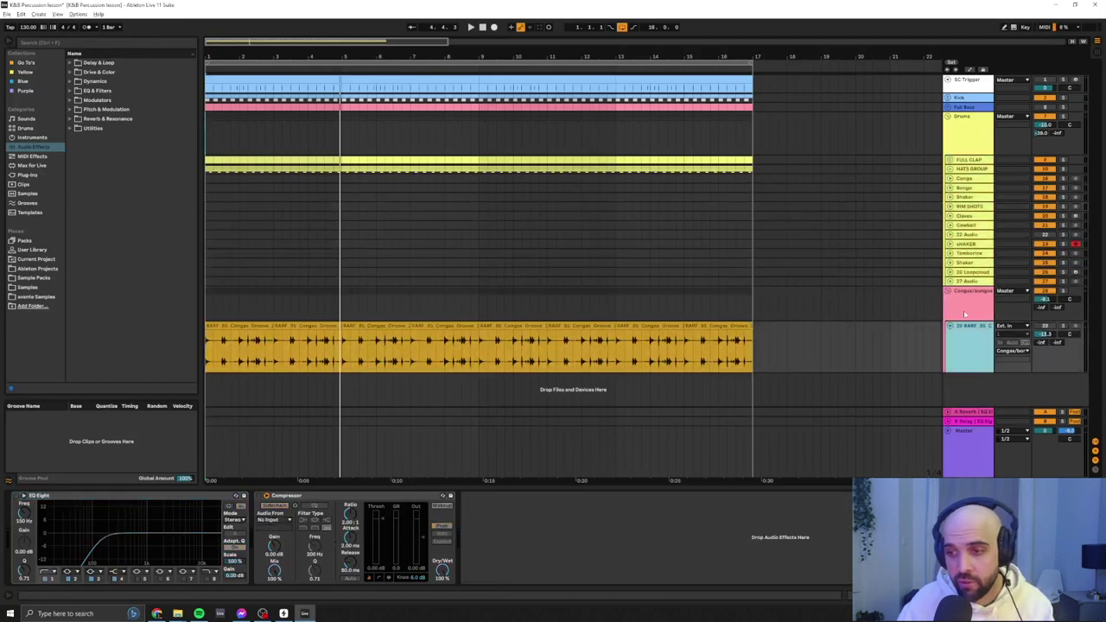
click(959, 302)
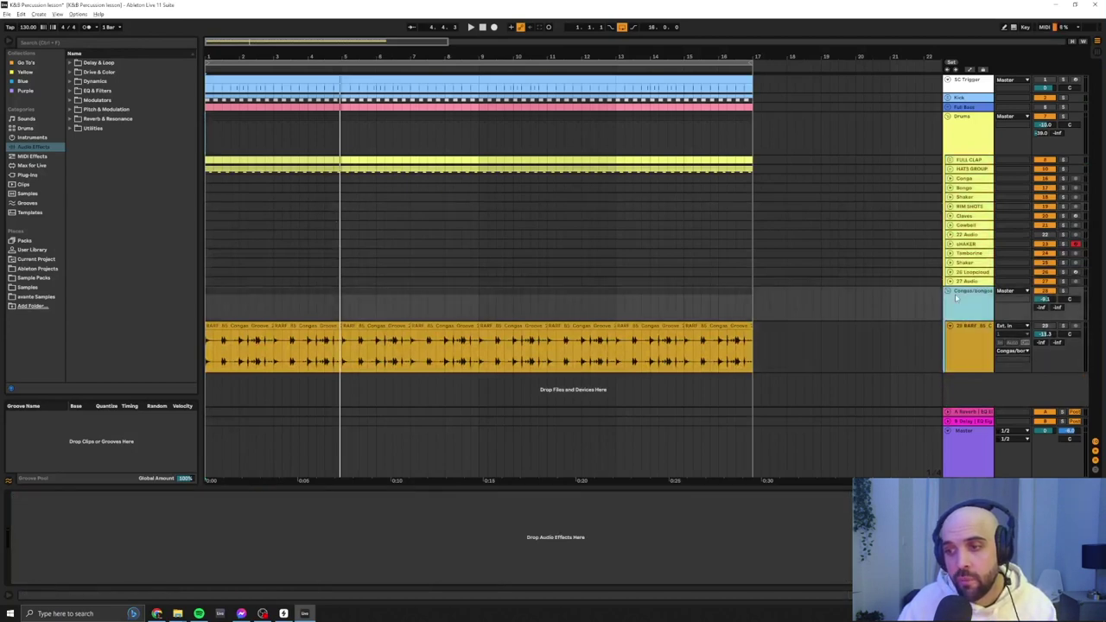
click(968, 332)
click(967, 305)
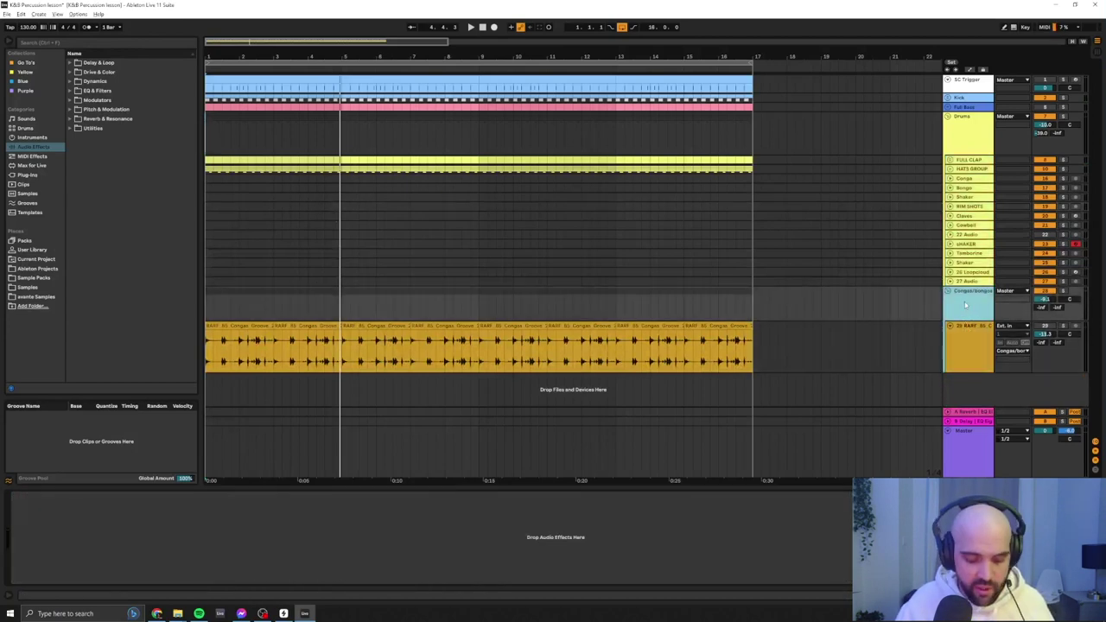
key(ctrl+shift+g)
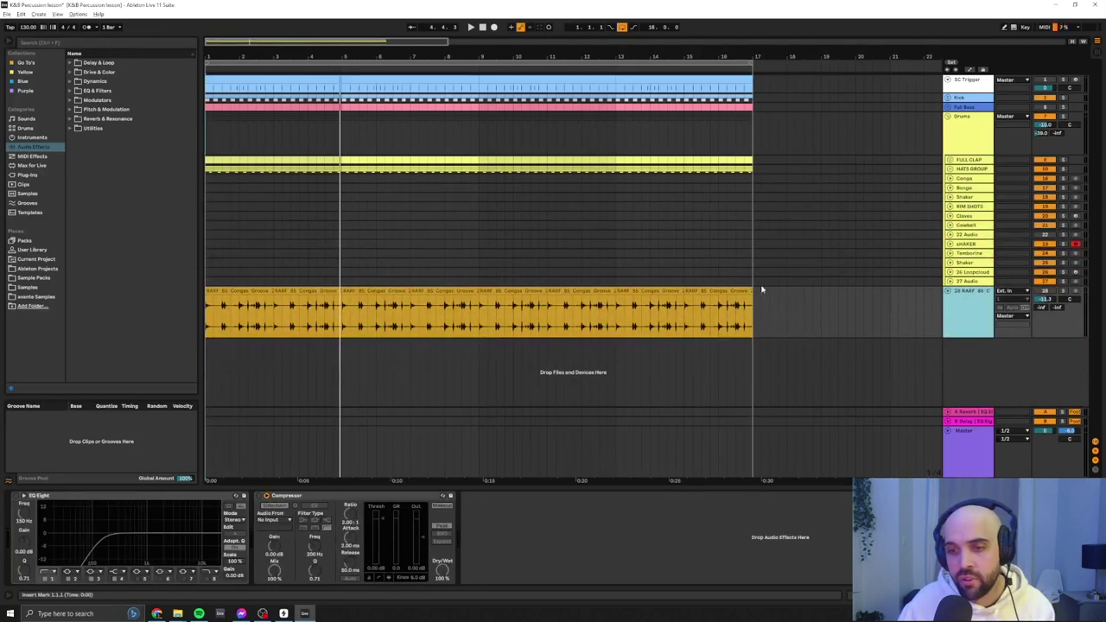
Delete the Congas Groove clips across all 16 bars of the audio track below the Drums group.
click(762, 291)
drag(754, 295, 207, 305)
key(Delete)
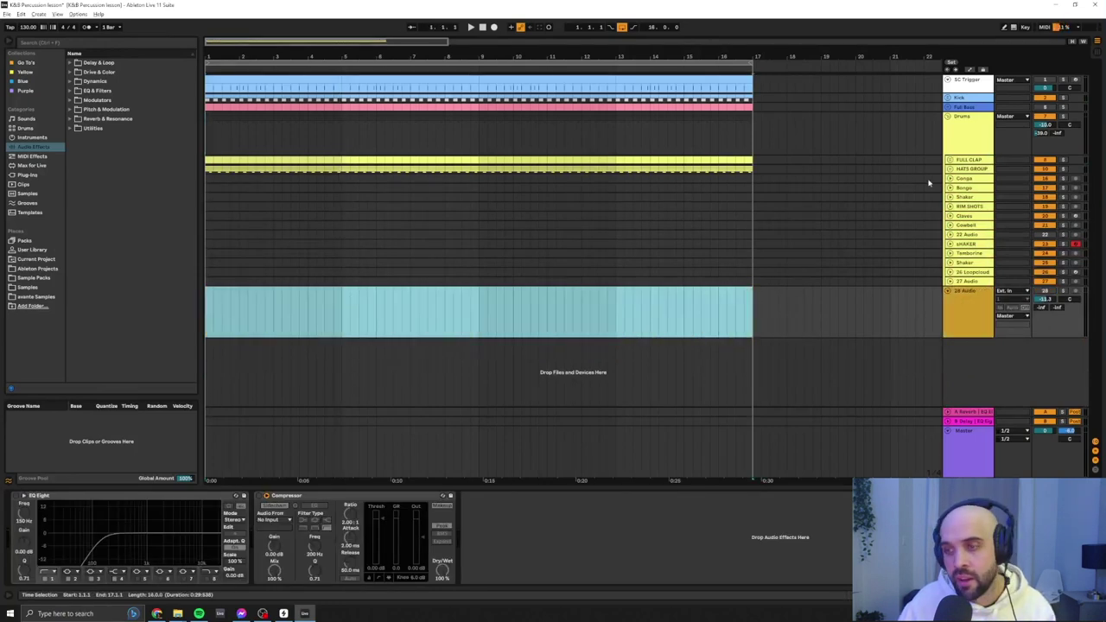
click(625, 179)
click(211, 179)
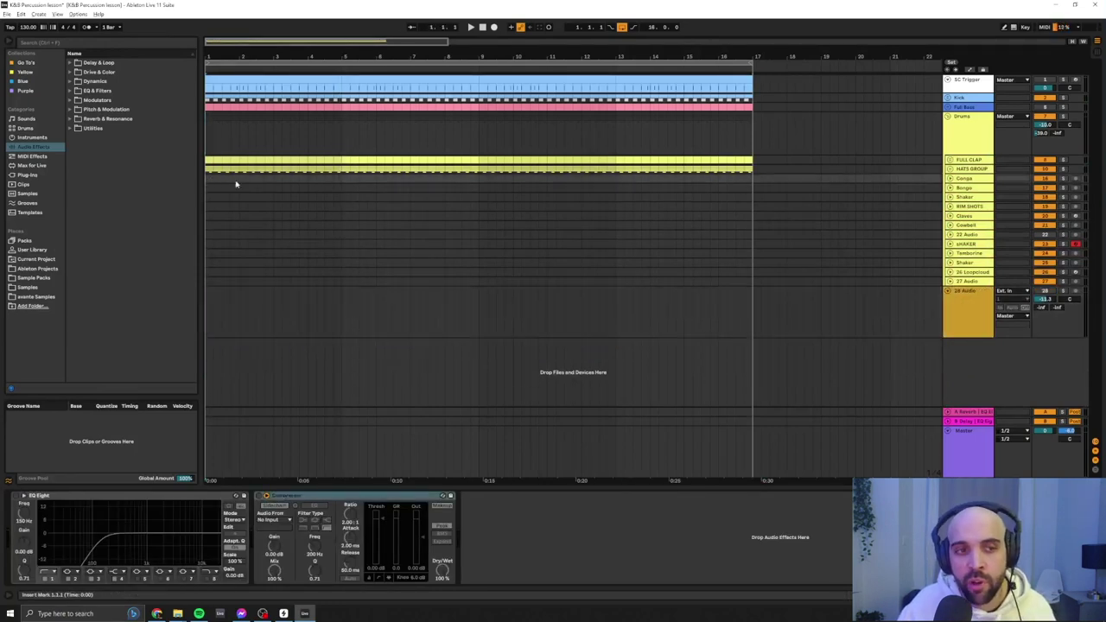
click(973, 178)
click(983, 273)
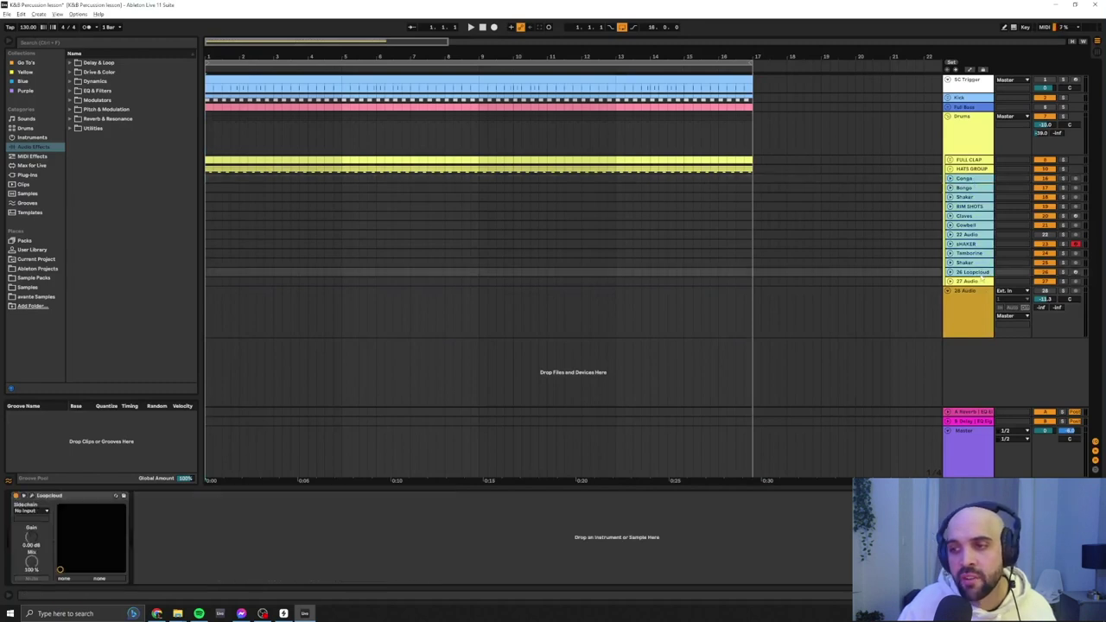
Rename the 27 Audio track as bongo/conga and delete the empty 28 Audio track.
click(979, 281)
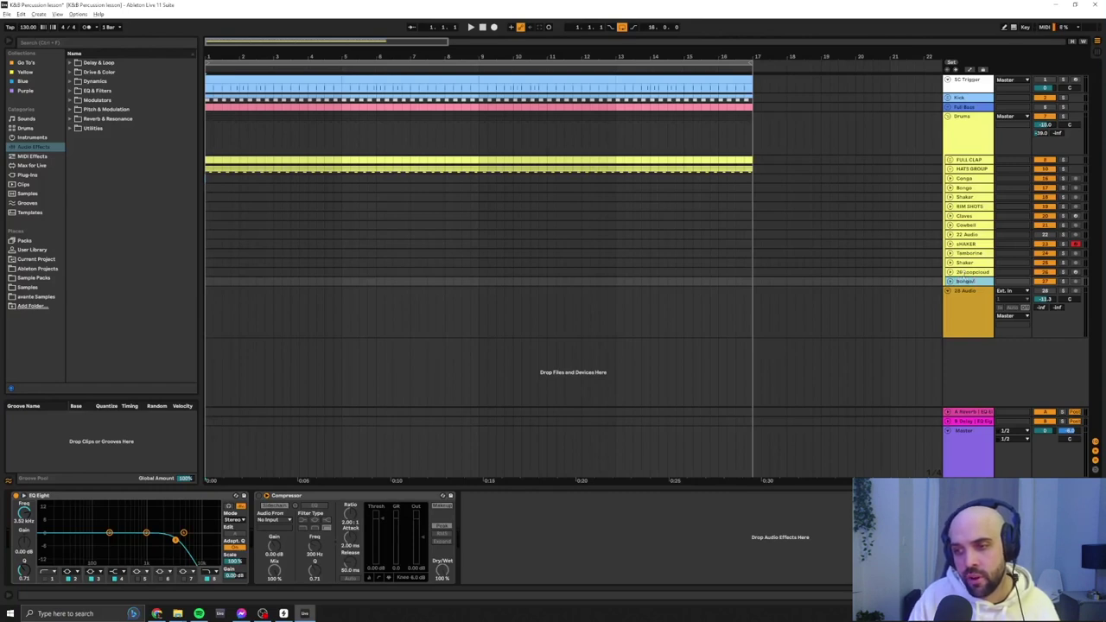
click(977, 301)
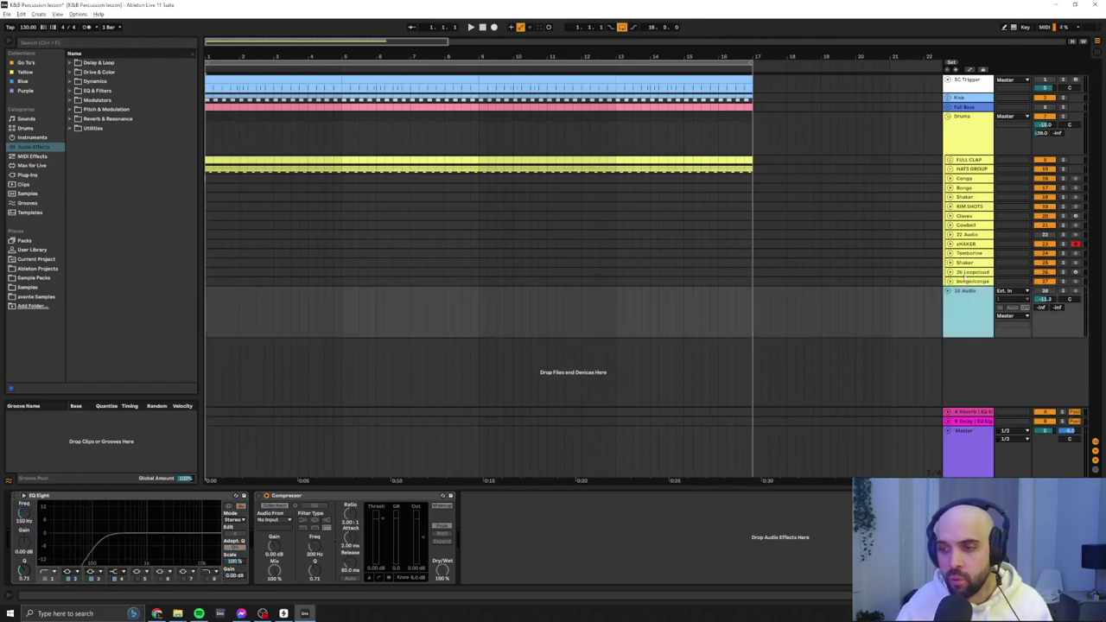
key(Delete)
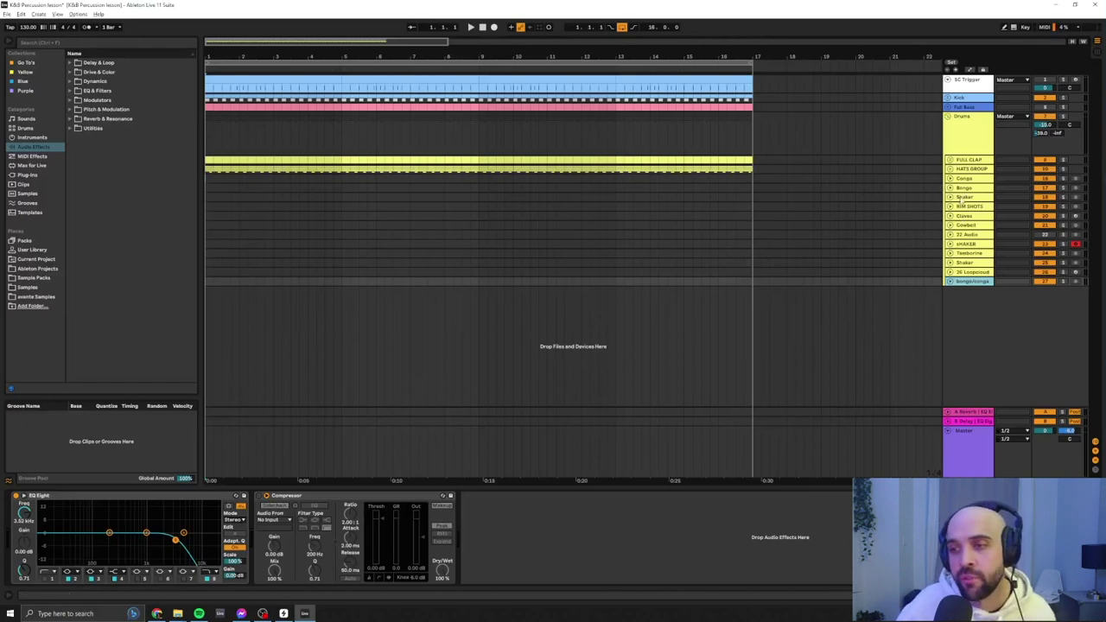
Review the percussion tracks in the Drums group, including the shakers, Claves, RIM SHOTS, Bongo and Conga.
click(965, 197)
click(970, 215)
click(975, 244)
click(980, 262)
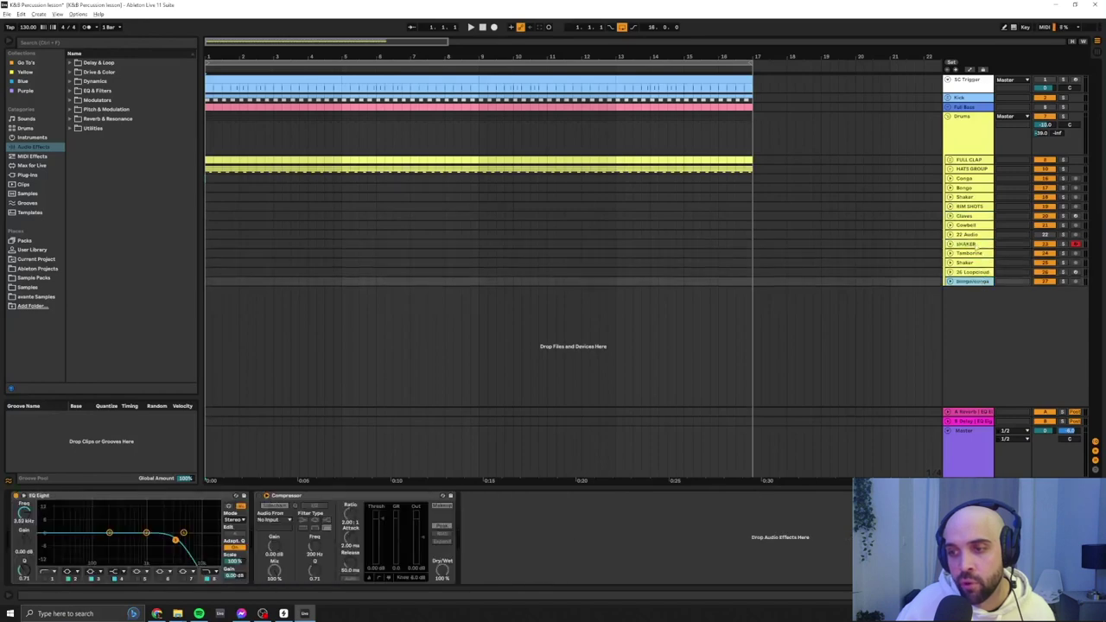
click(971, 216)
click(973, 206)
click(969, 197)
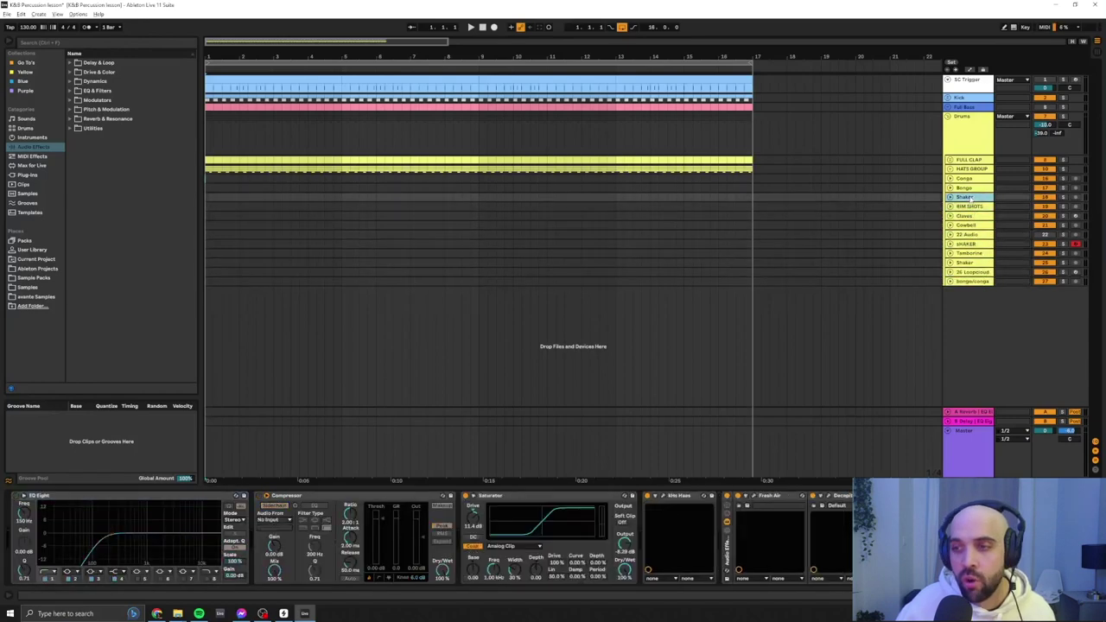
click(967, 187)
click(964, 179)
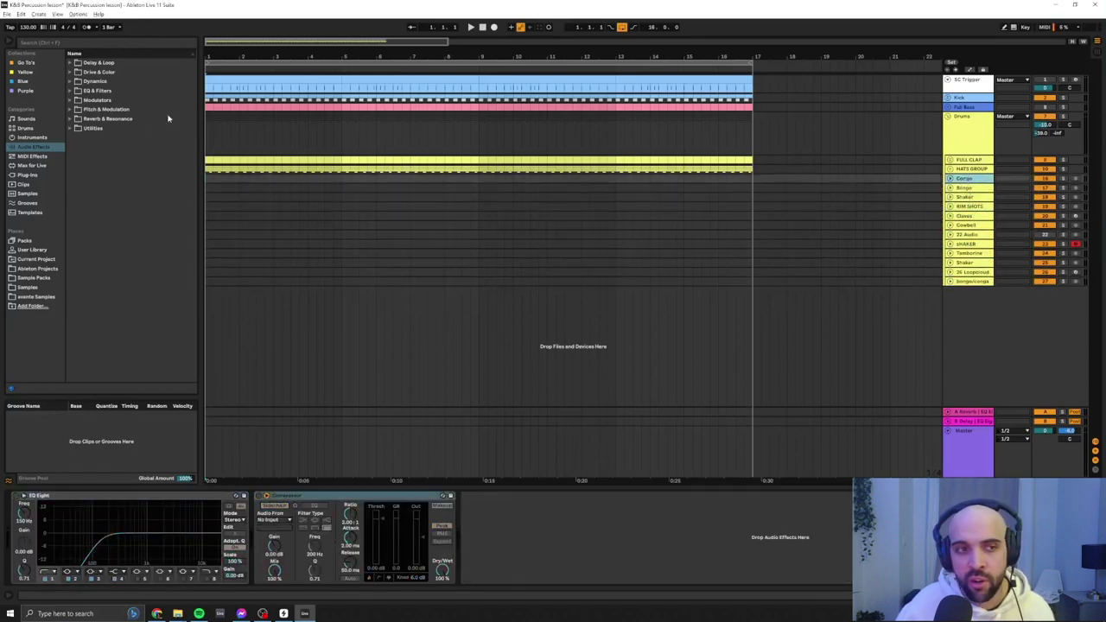
Search the browser's sound library for "conga".
click(209, 135)
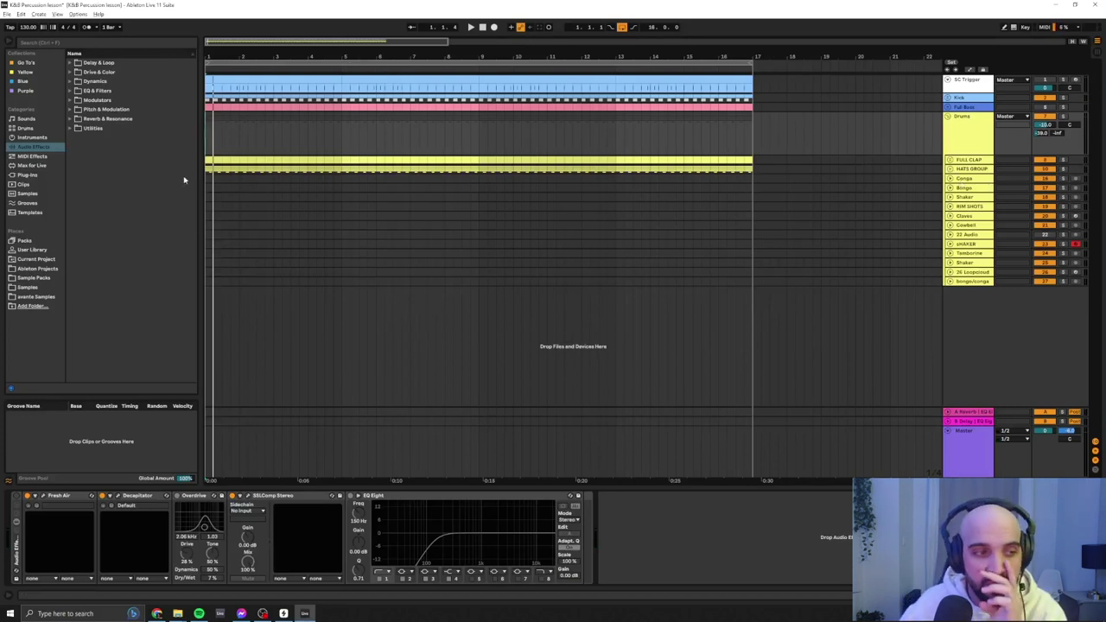
click(52, 44)
text(conga)
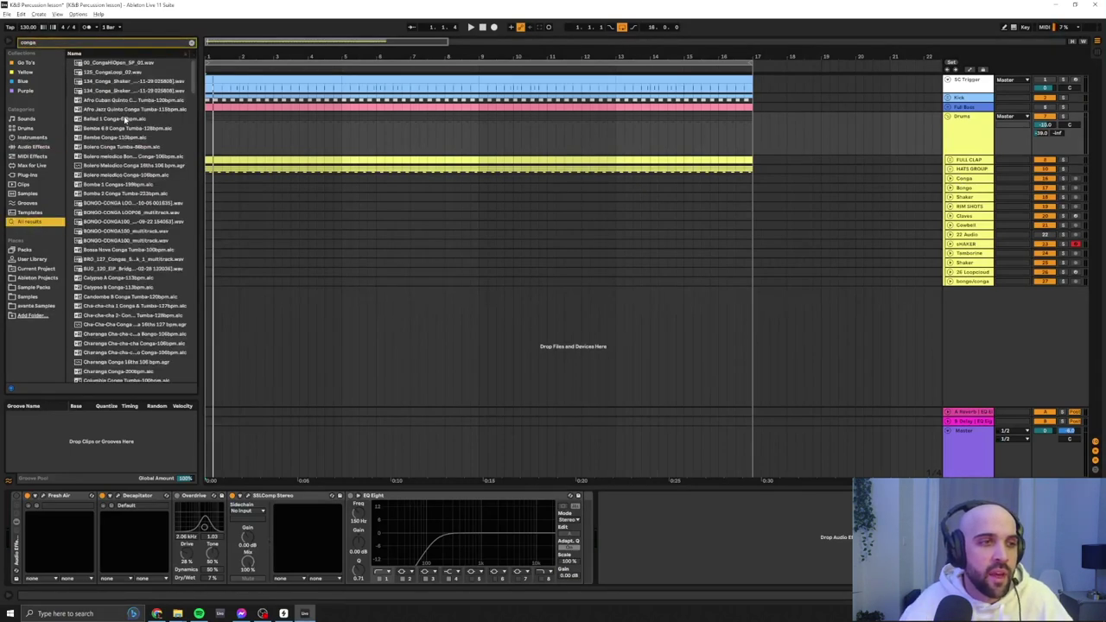
Audition several conga results, from Ballad 1 Conga through the Bolero loops to Bossa Nova Conga Tumba-100bpm.
click(125, 120)
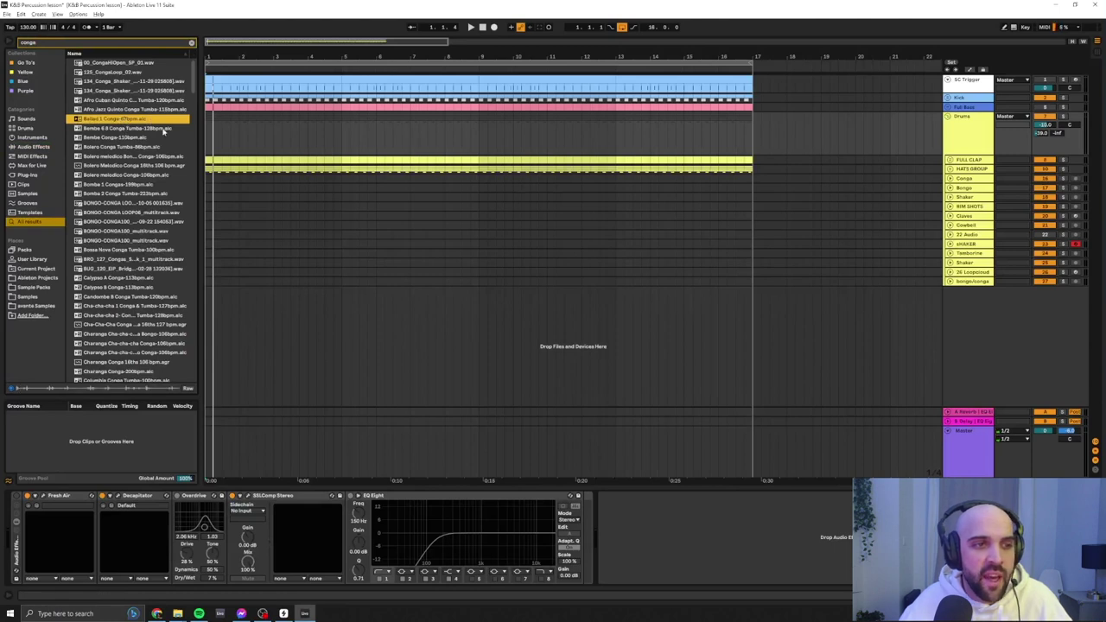
key(Down)
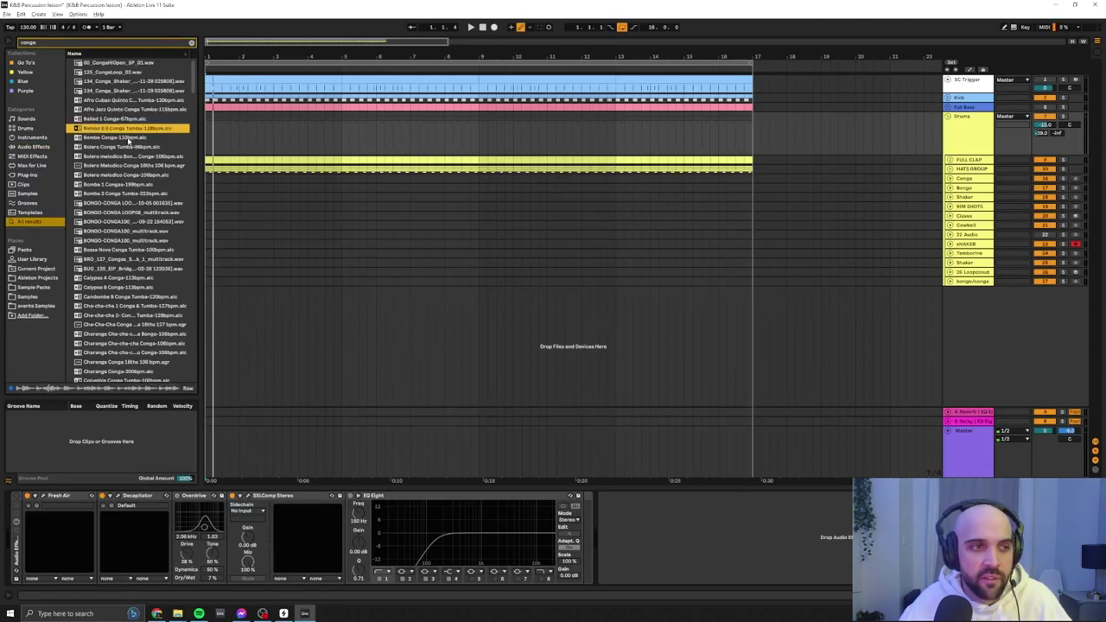
click(128, 147)
click(129, 155)
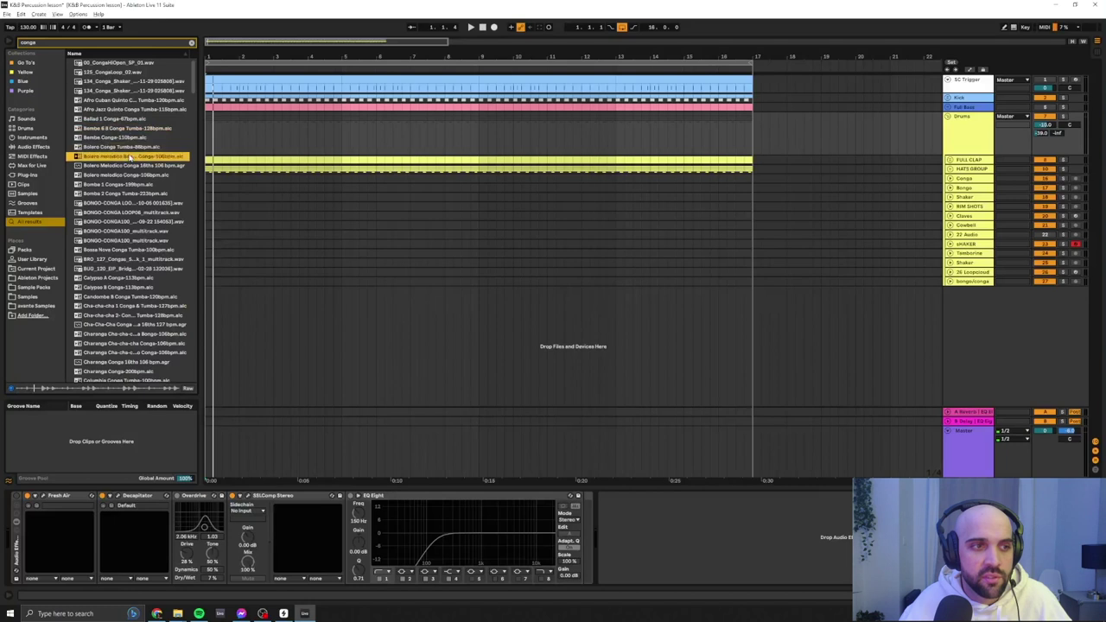
click(141, 165)
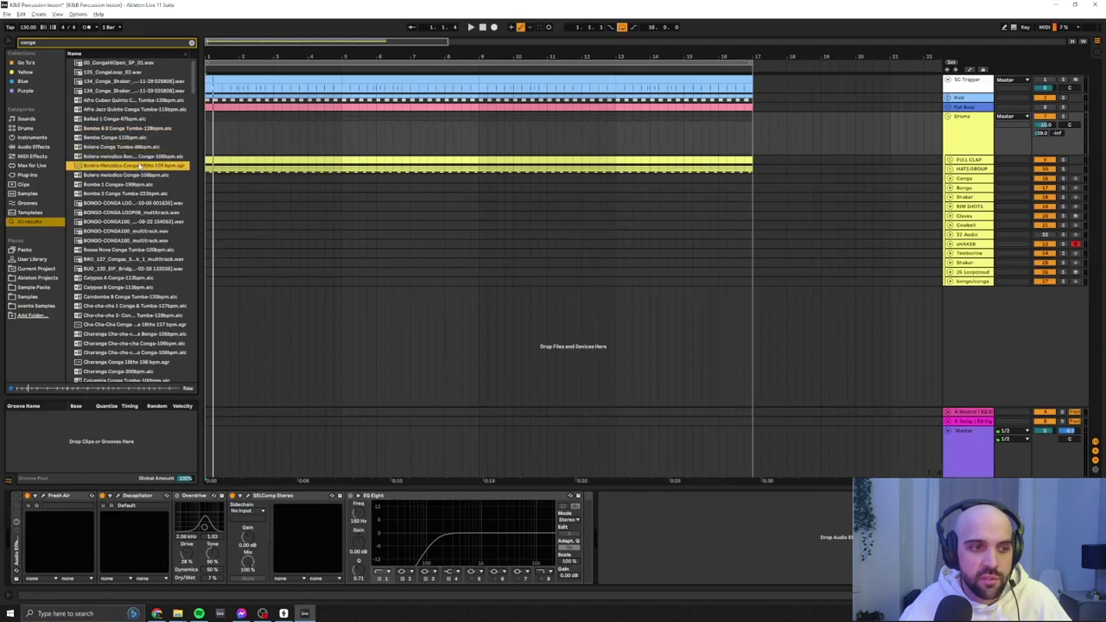
click(131, 175)
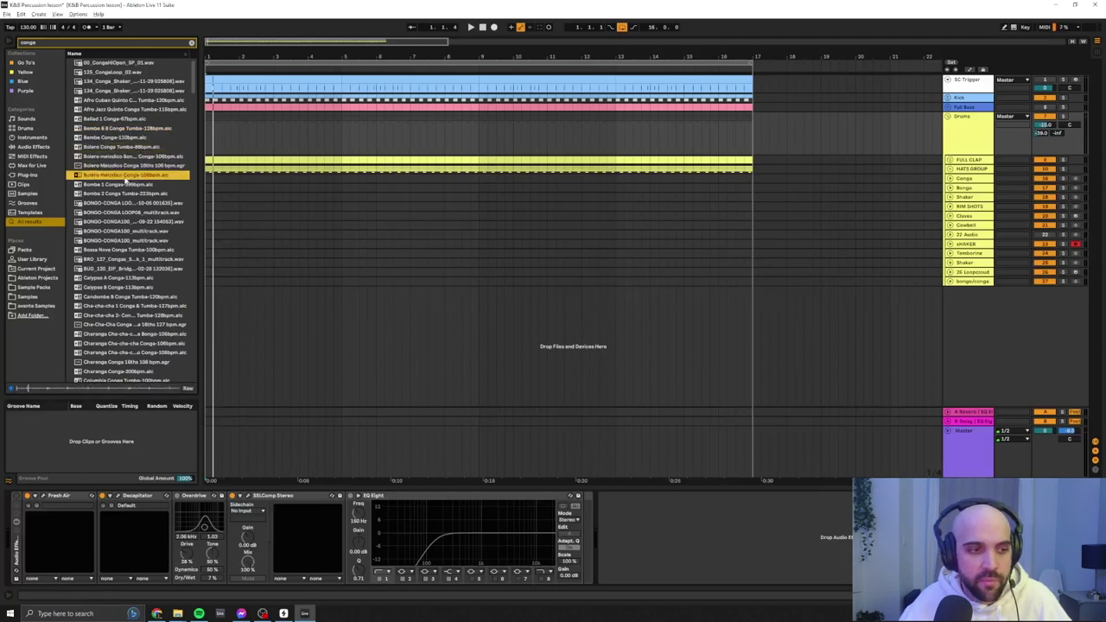
click(139, 241)
click(135, 250)
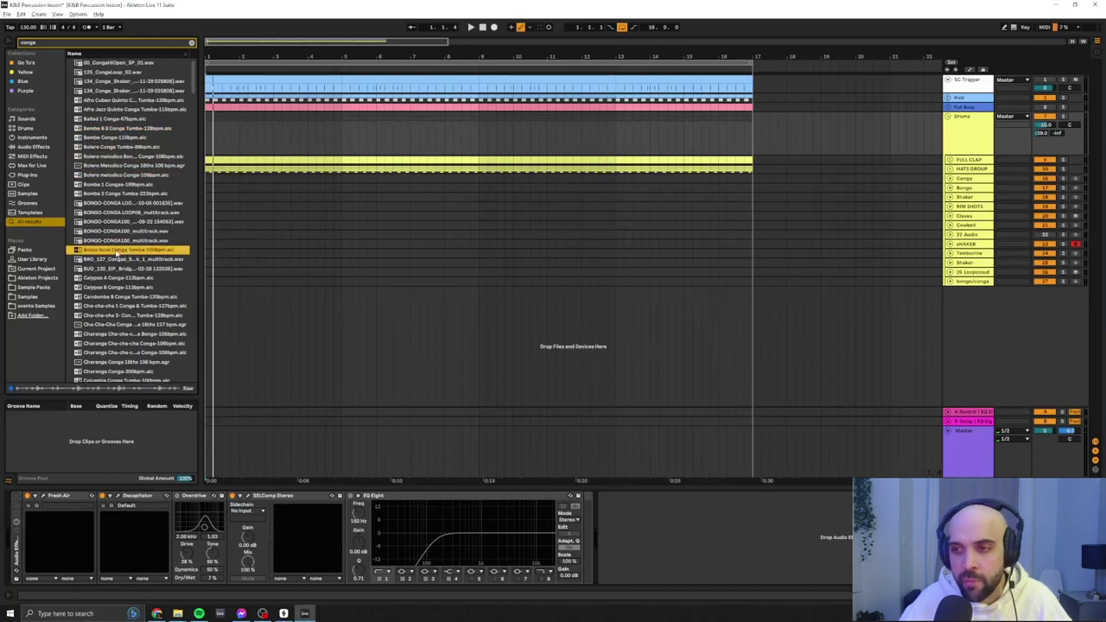
Load the Bossa Nova Conga Tumba-100bpm clip at bar 1 of a new MIDI track below Conga and open its notes.
click(216, 181)
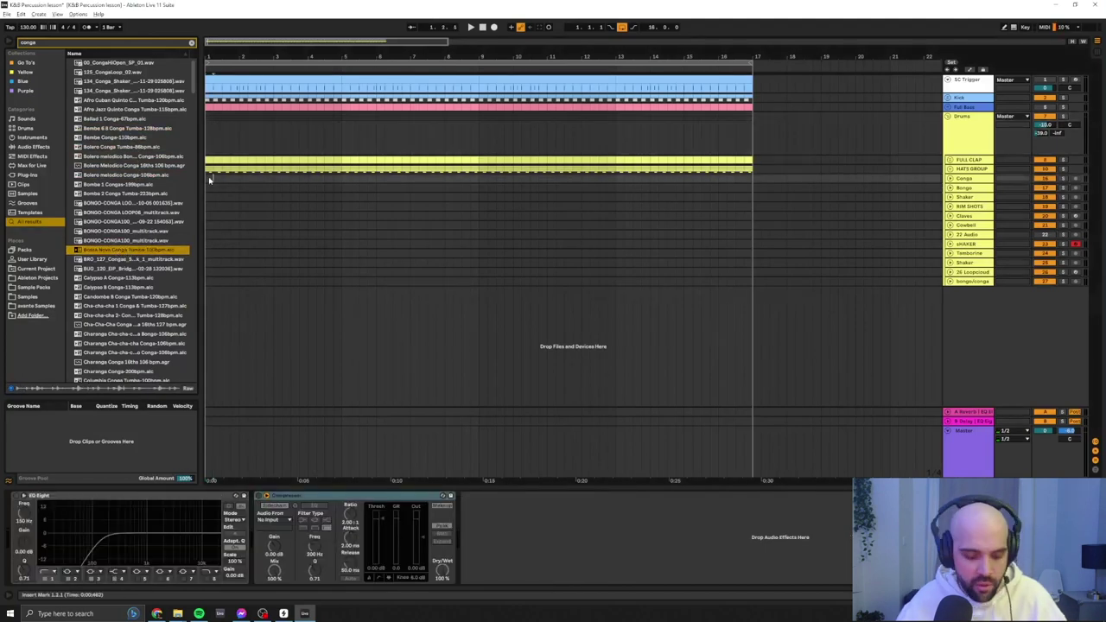
key(ctrl+shift+t)
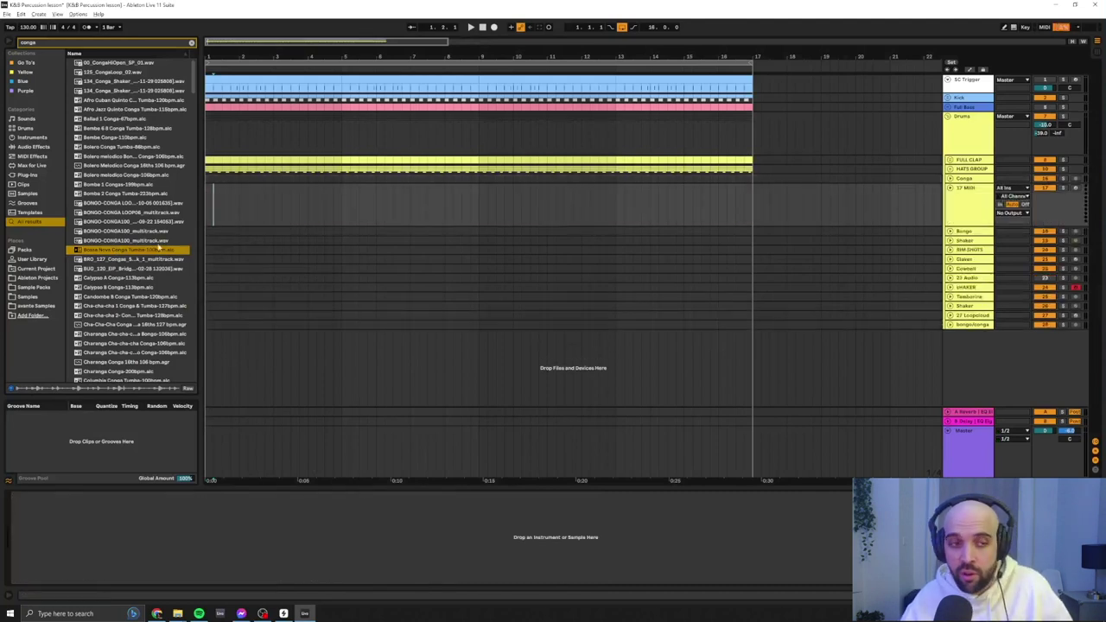
drag(183, 242, 207, 204)
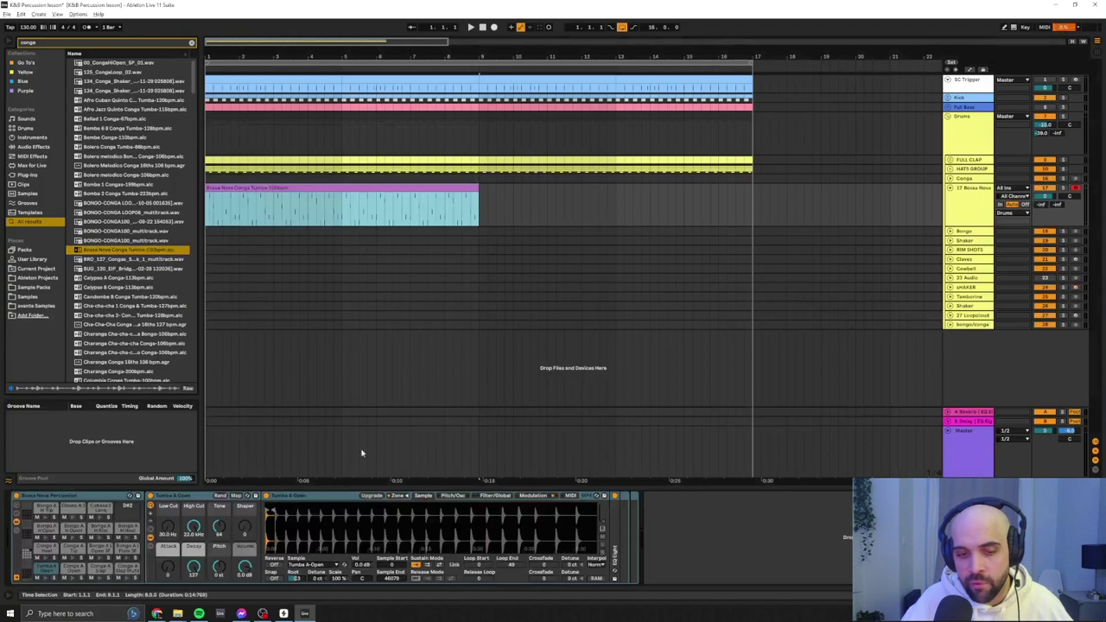
double_click(321, 188)
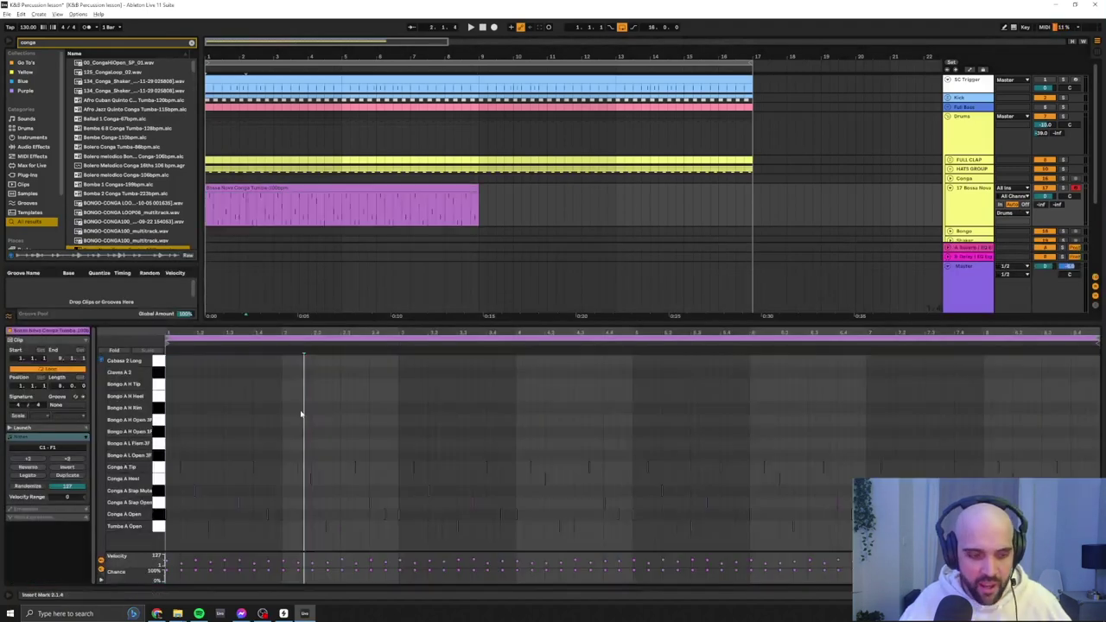
Clear all notes from the Bossa Nova clip and audition the kit's bongo and conga sounds, ending on Conga A Heel.
drag(202, 330, 202, 349)
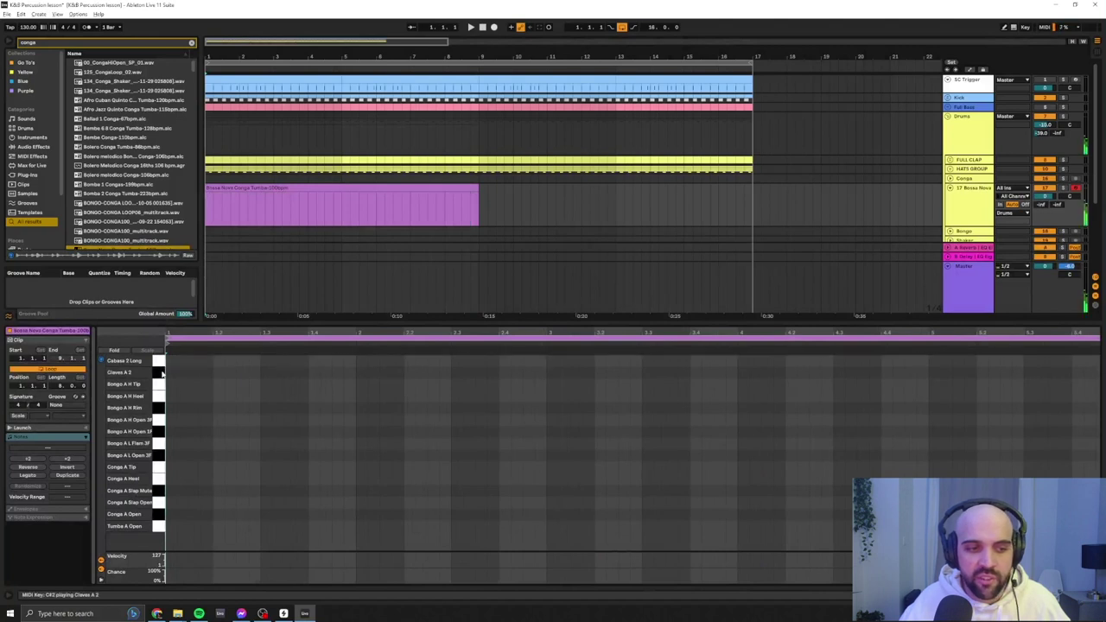
click(158, 397)
click(159, 420)
click(159, 433)
click(159, 478)
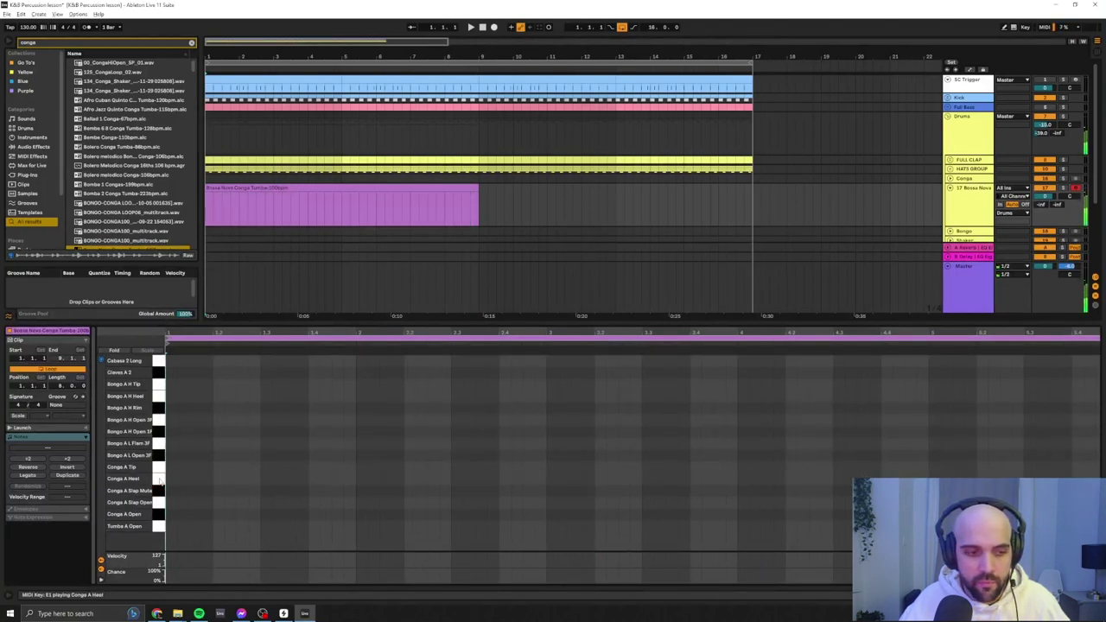
click(159, 479)
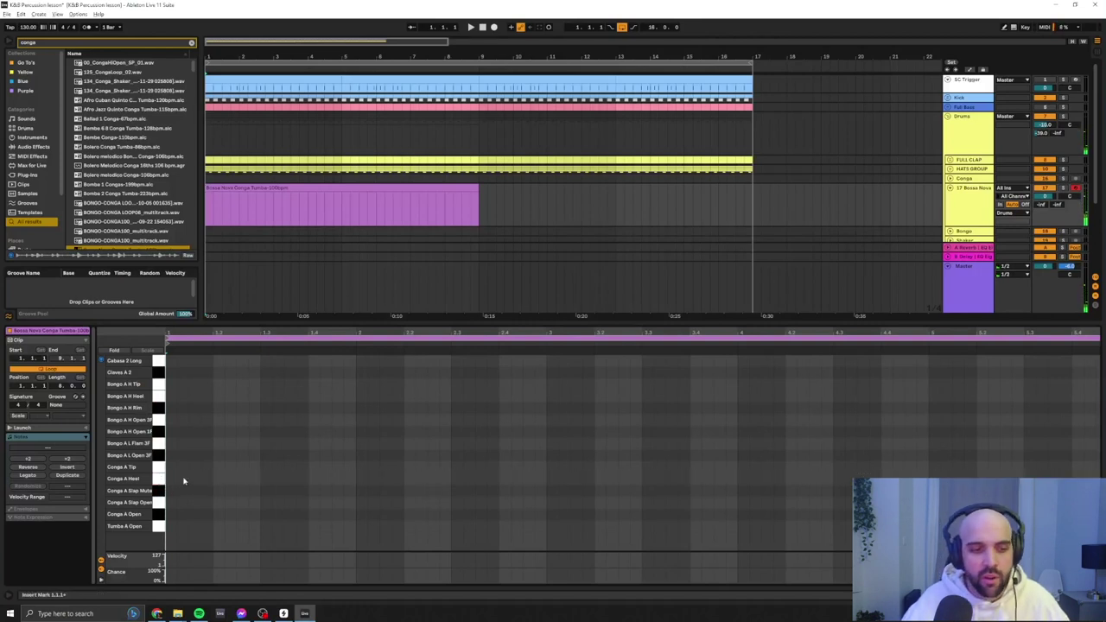
Draw sixteenth-note Conga A Heel hits at 1.1.2, 1.1.4, 1.2.1, 1.3.1 and 1.3.4, and check them in playback.
double_click(184, 480)
double_click(208, 480)
double_click(218, 479)
double_click(266, 479)
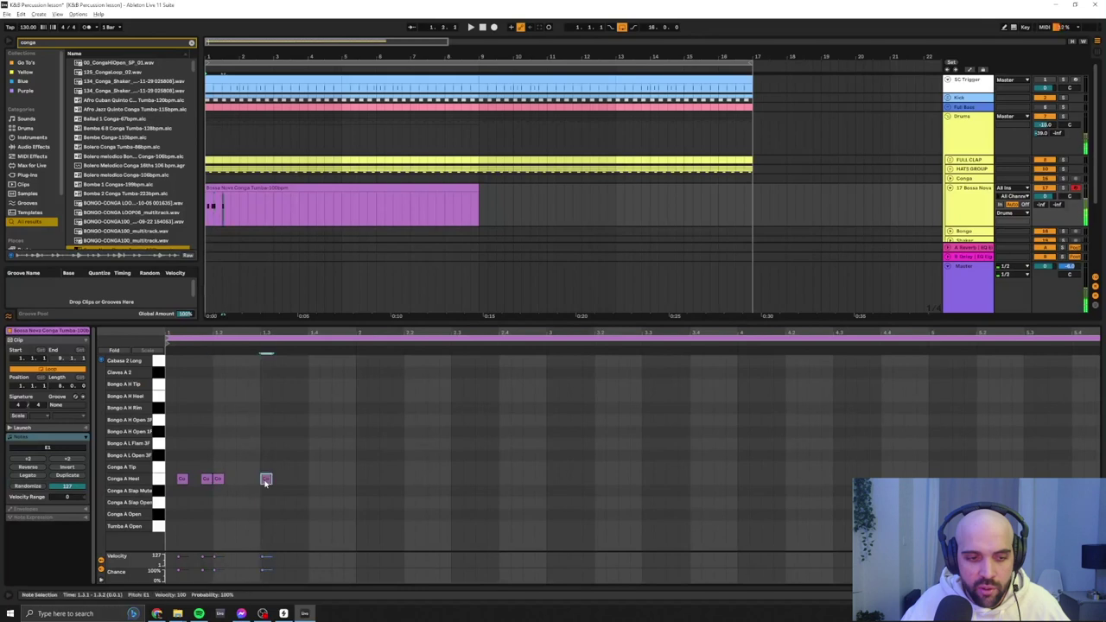
click(294, 481)
double_click(277, 479)
double_click(302, 479)
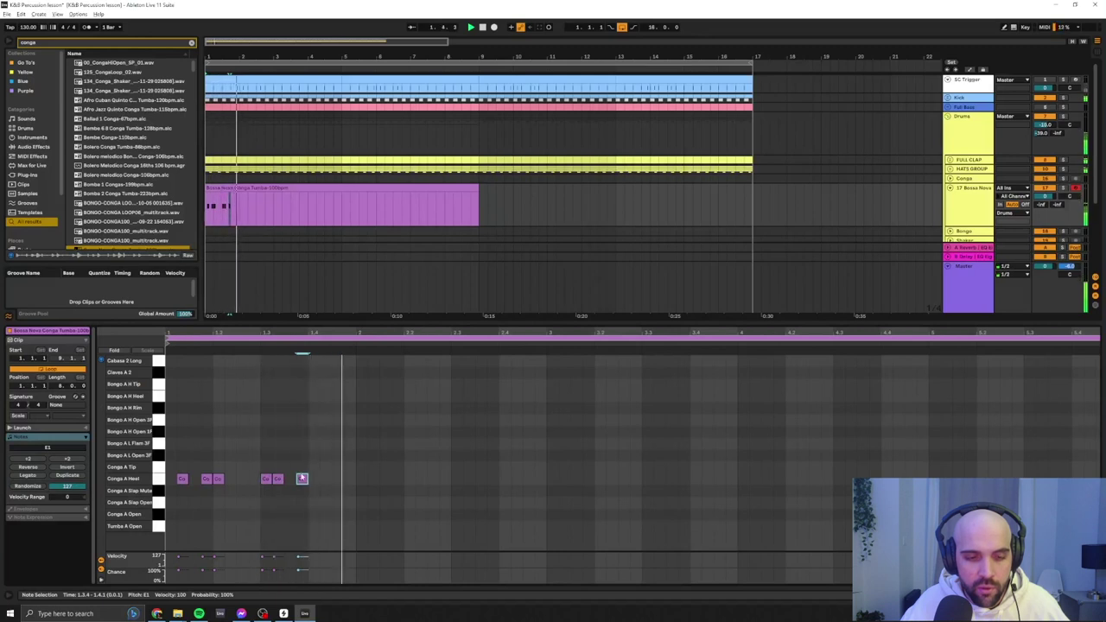
double_click(282, 480)
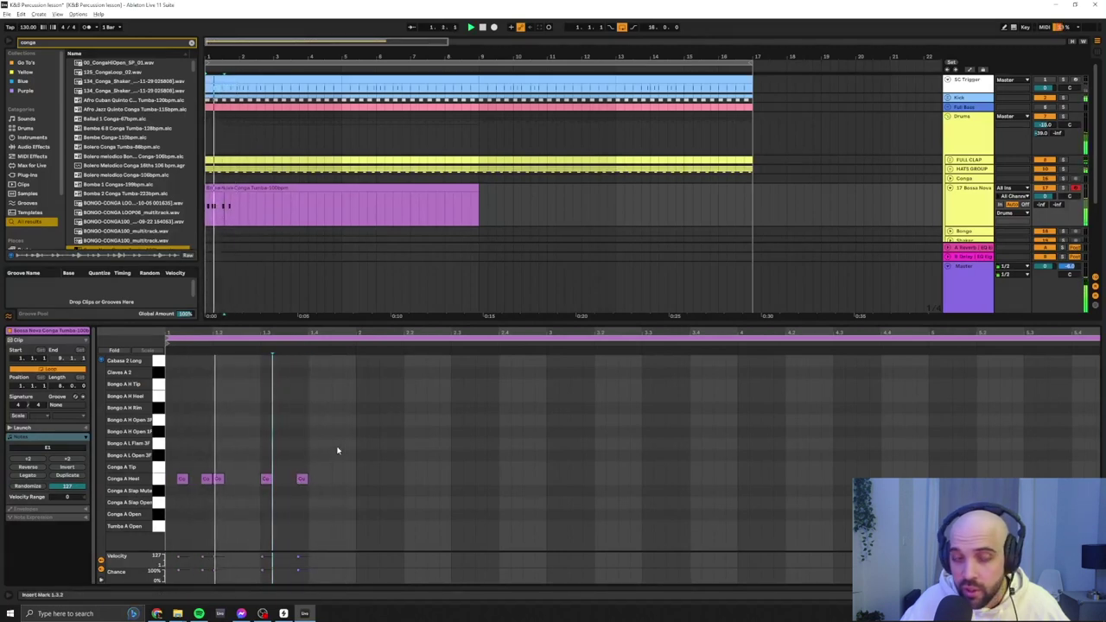
key(space)
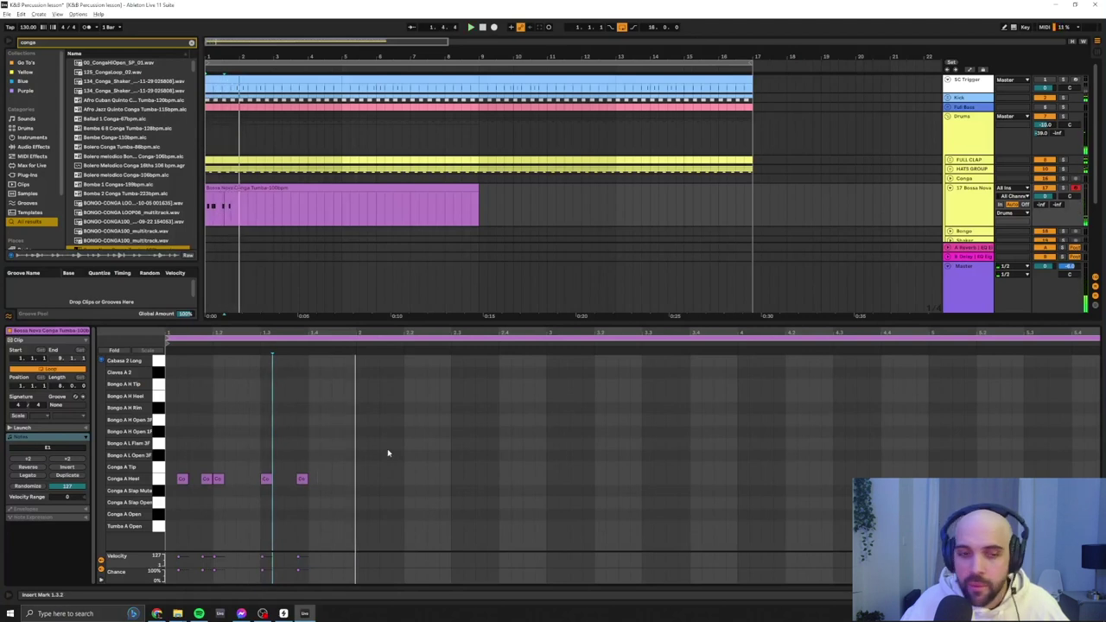
Isolate the first bar of the Bossa Nova Conga clip and loop it through to bar 17.
click(228, 223)
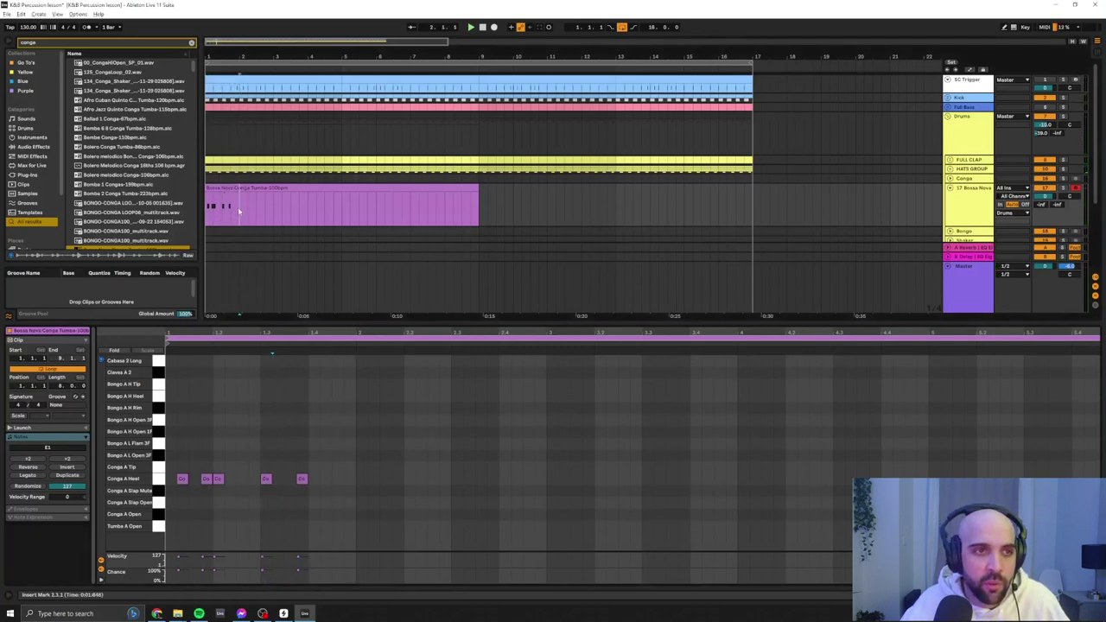
drag(227, 223, 223, 188)
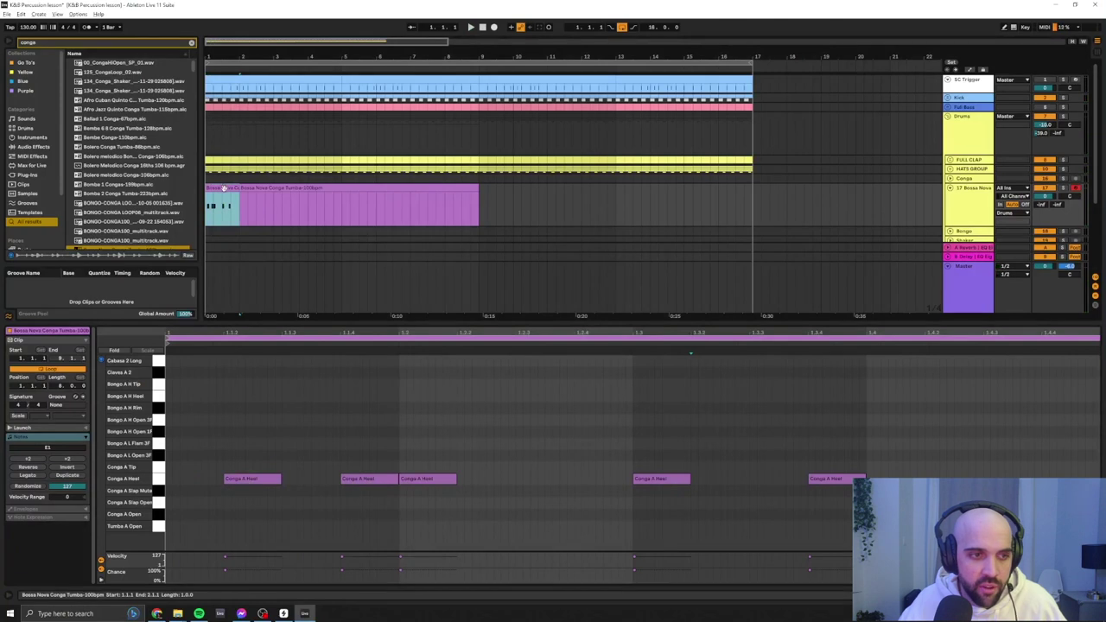
key(ctrl+l)
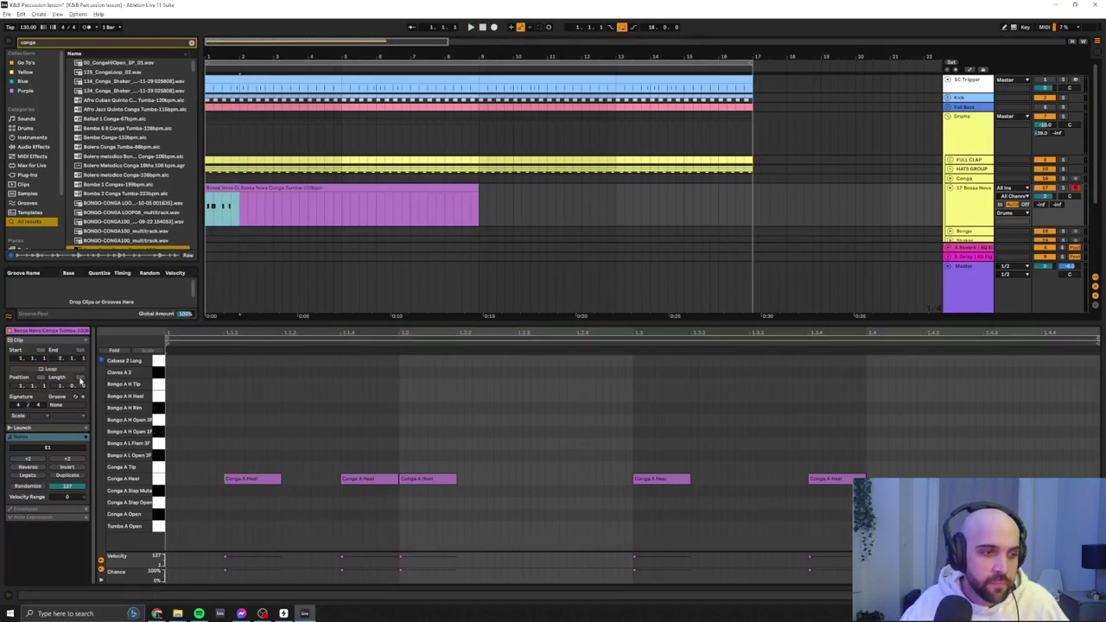
click(75, 370)
drag(238, 187, 749, 183)
key(space)
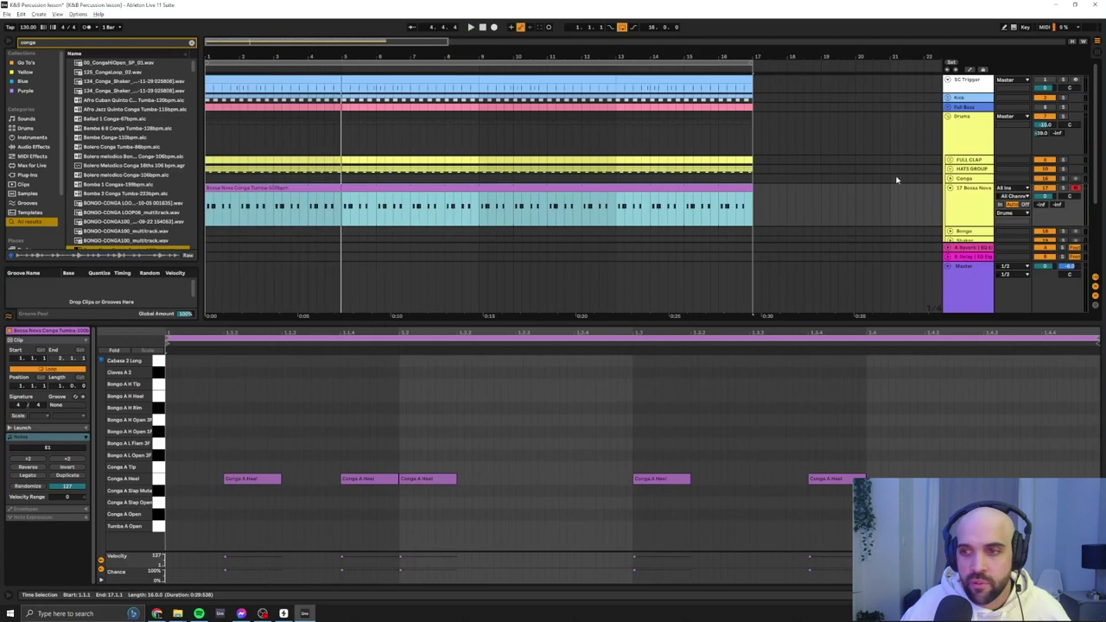
Duplicate the empty Conga track twice to have three Conga tracks above the Bossa Nova track.
click(960, 205)
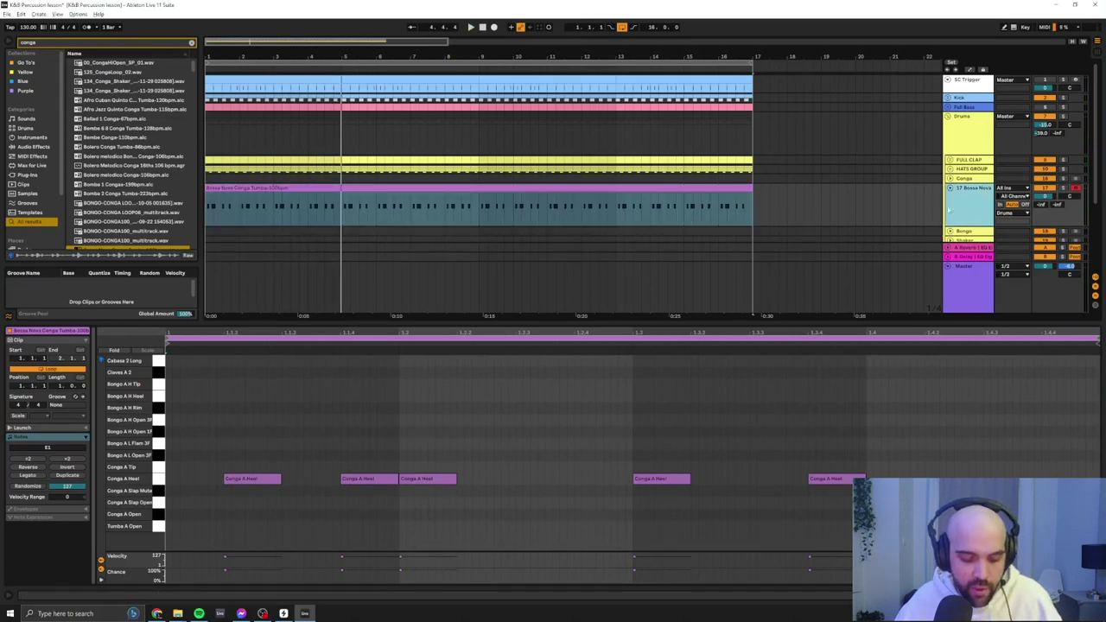
click(963, 178)
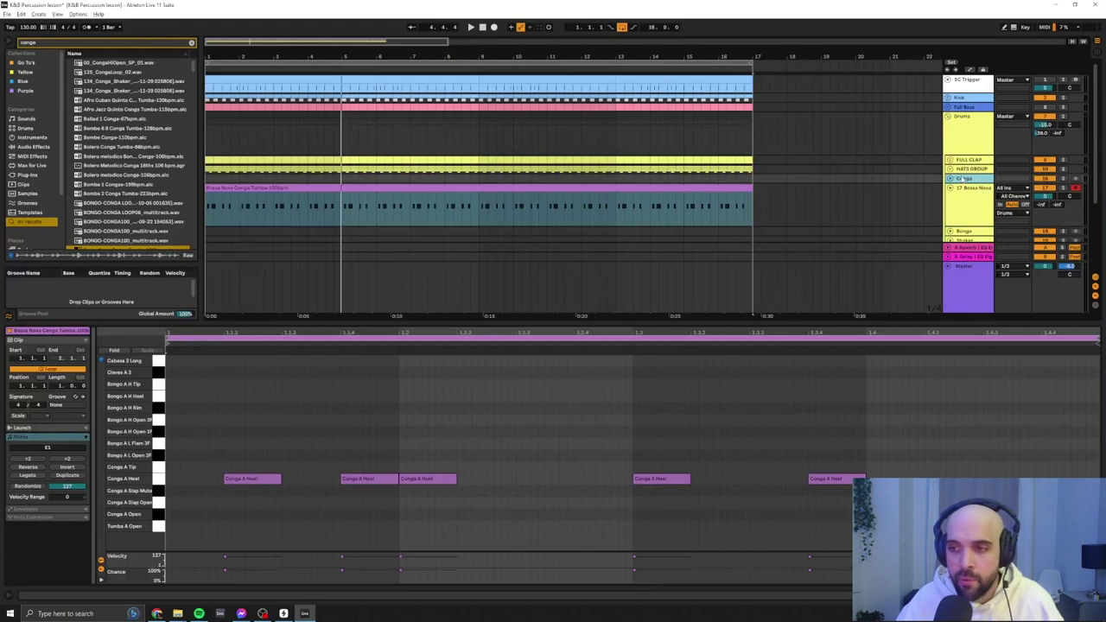
key(ctrl+d)
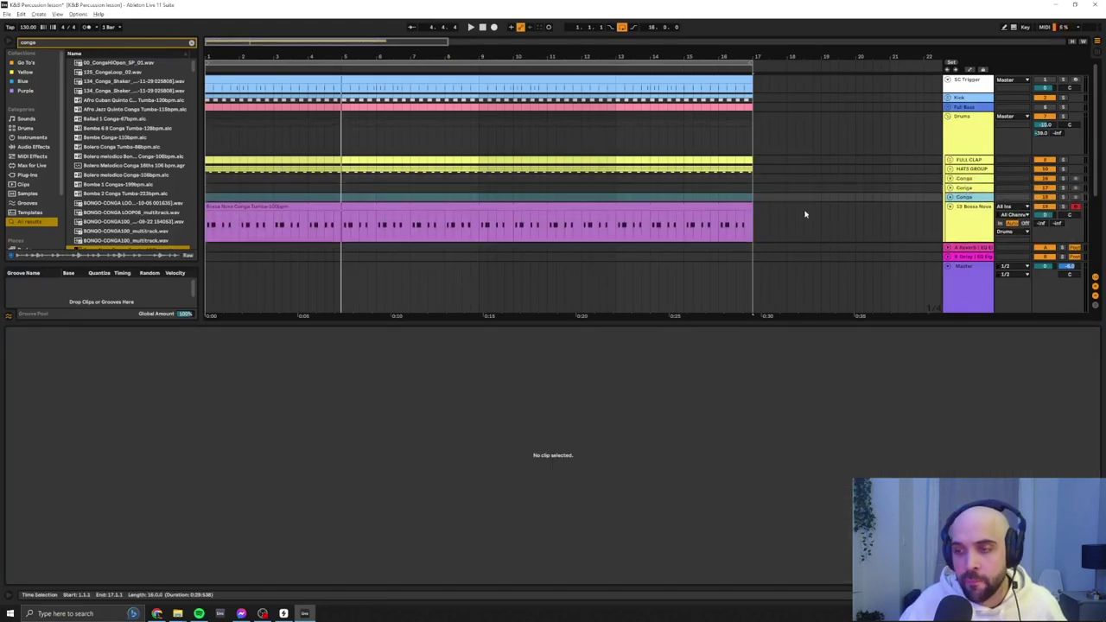
Move the Loopcloud track below the bongo/conga track, making room by hiding the clip and device view during the move.
scroll(491, 211, down, 1)
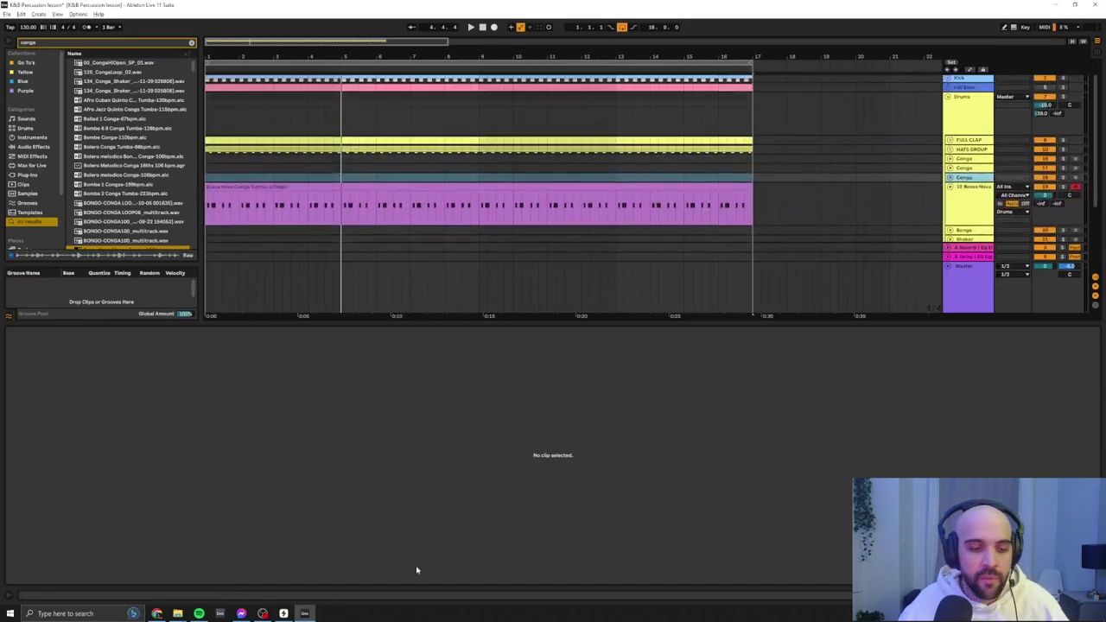
scroll(881, 188, down, 3)
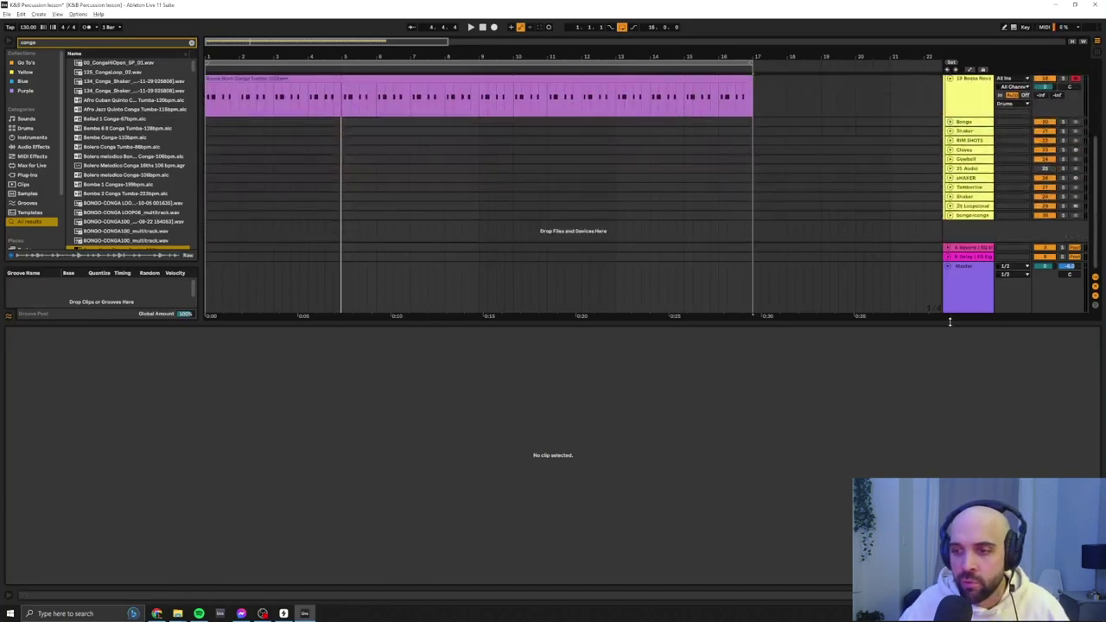
key(ctrl+alt+l)
drag(973, 336, 973, 390)
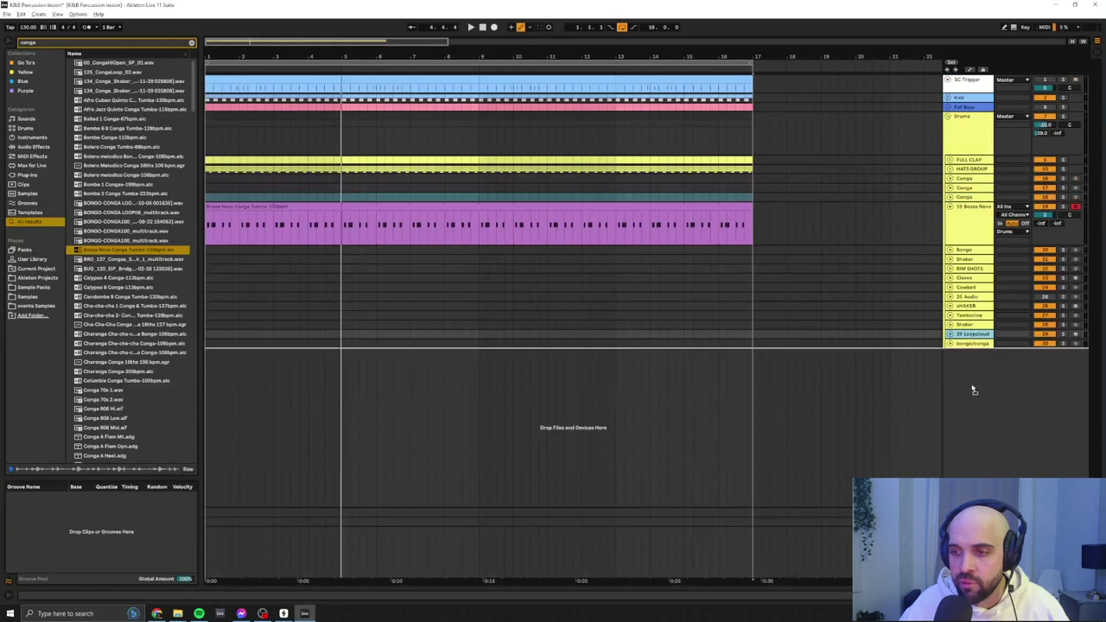
drag(1060, 346, 947, 364)
key(ctrl+alt+l)
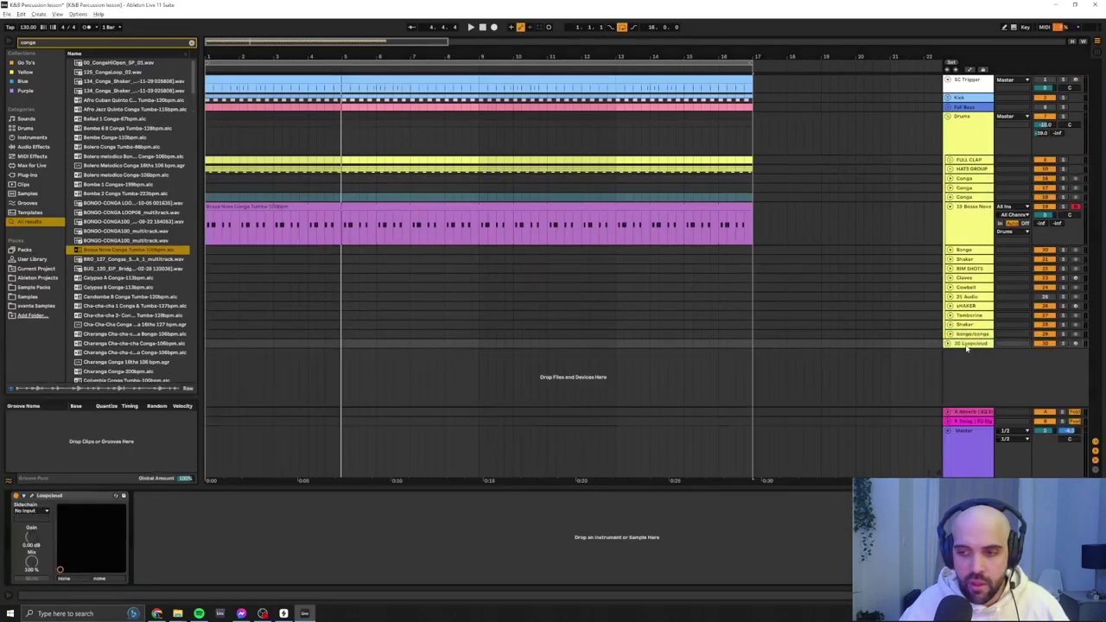
Open the Loopcloud app from its plug-in window and search its samples for "conga".
click(32, 497)
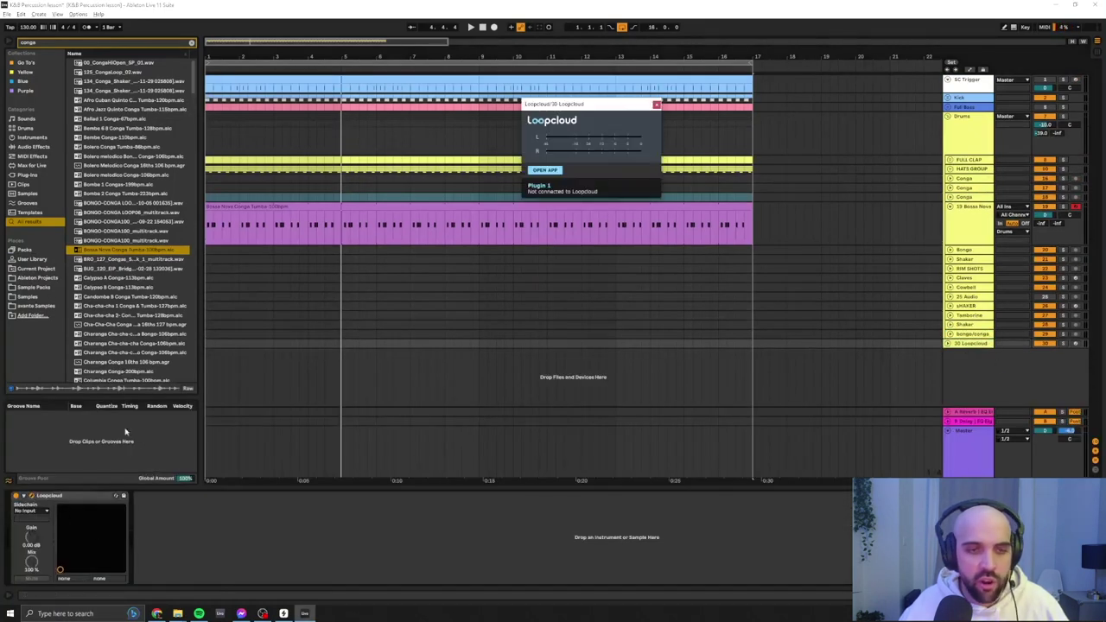
click(544, 171)
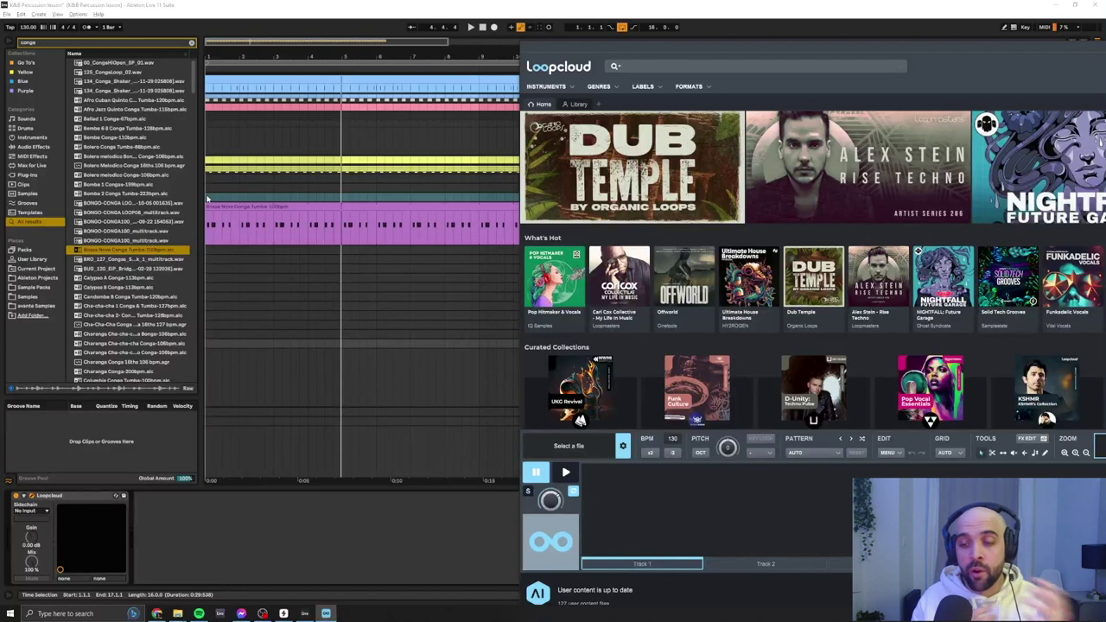
text(conga)
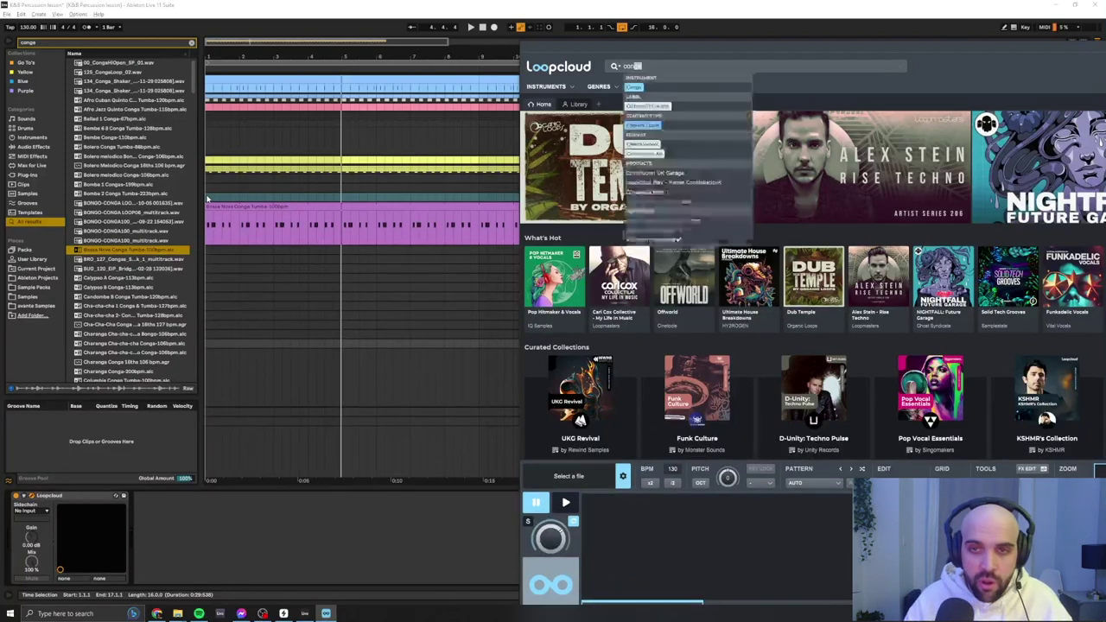
key(Return)
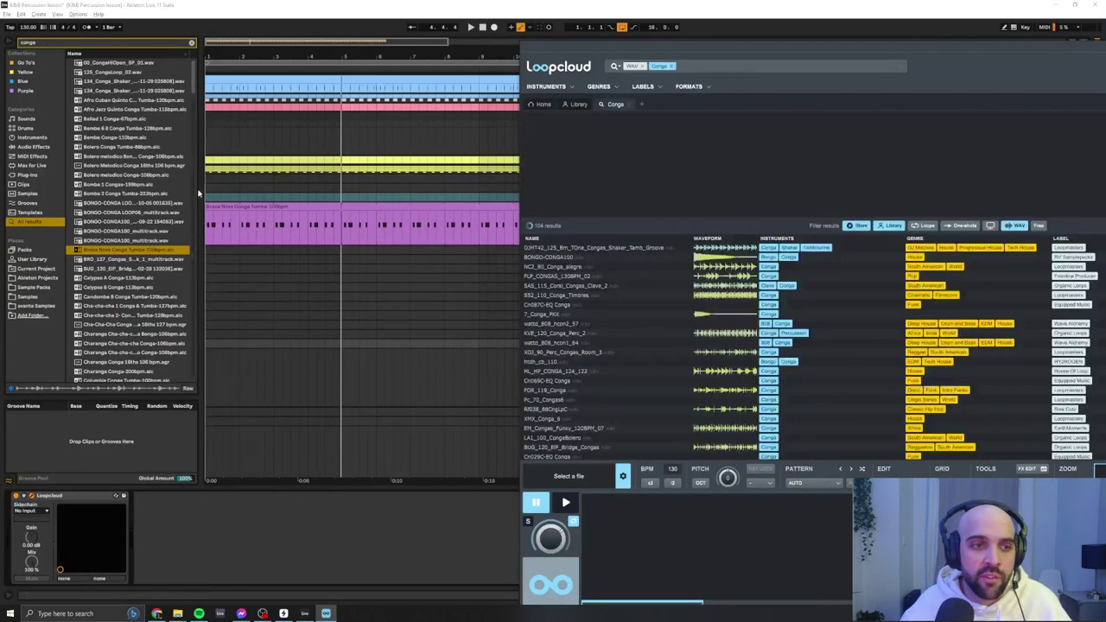
Play the arrangement from bar 1 and audition the NC2_80_Conga_alegre loop in Loopcloud against it.
click(208, 197)
click(208, 198)
key(space)
key(alt+Tab)
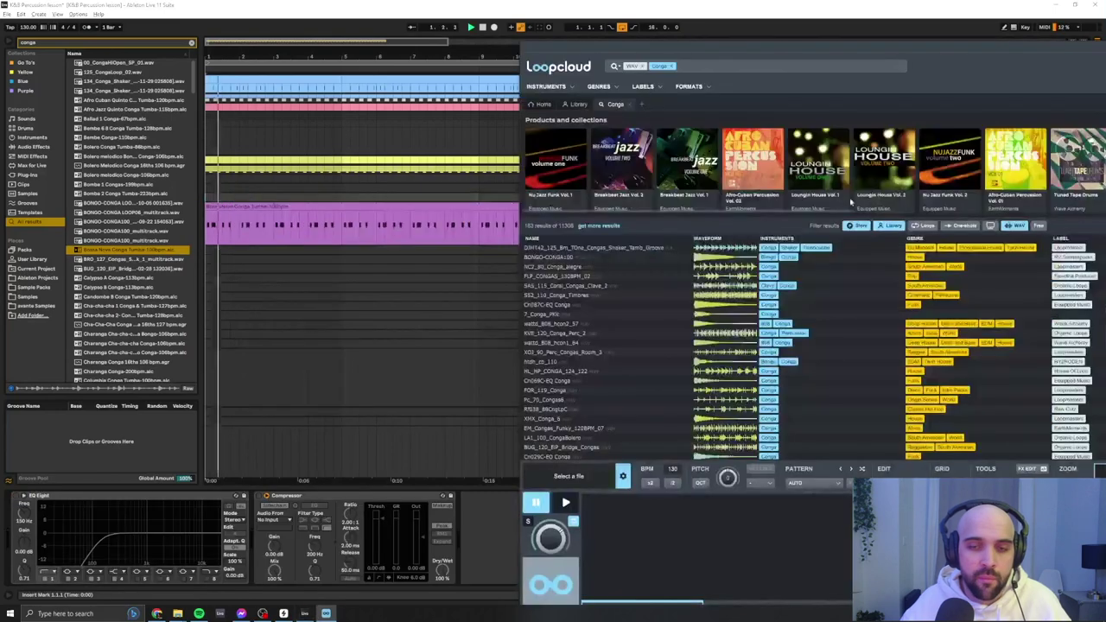
click(590, 267)
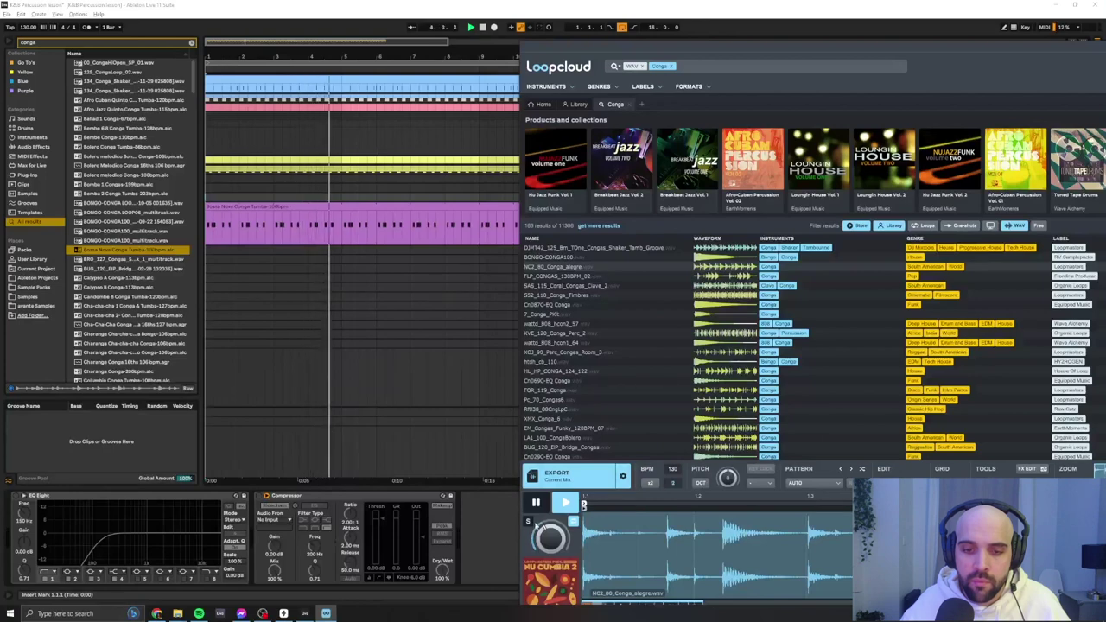
Export the NC2_80_Conga_alegre loop to bar 1 of the first Conga track and extend it to bar 17.
drag(572, 479, 435, 415)
click(385, 343)
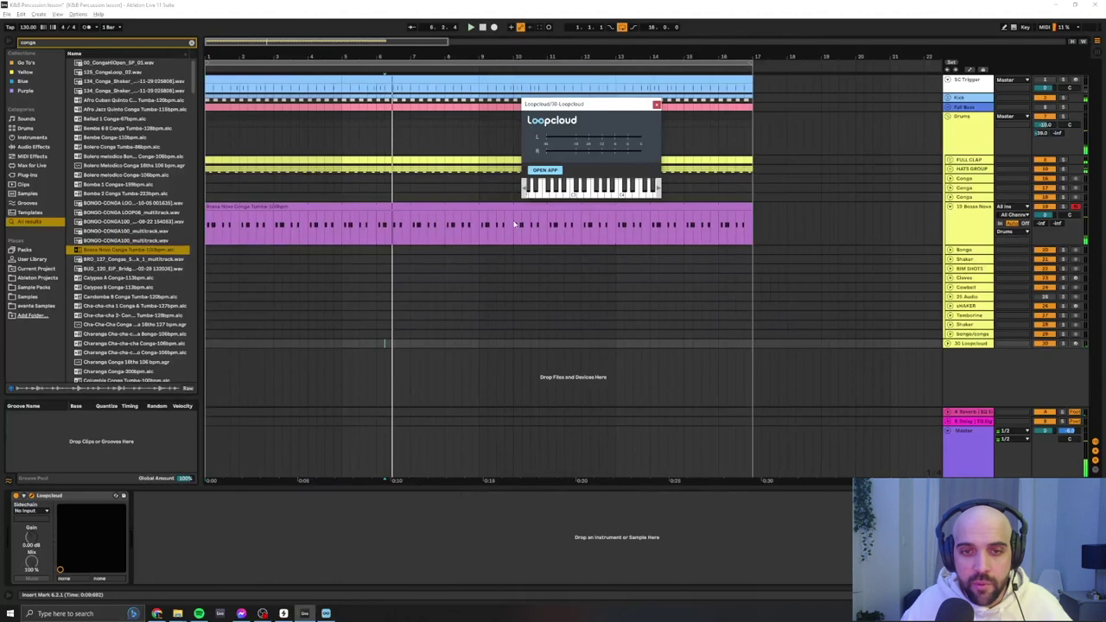
click(545, 170)
click(570, 481)
drag(499, 422, 207, 179)
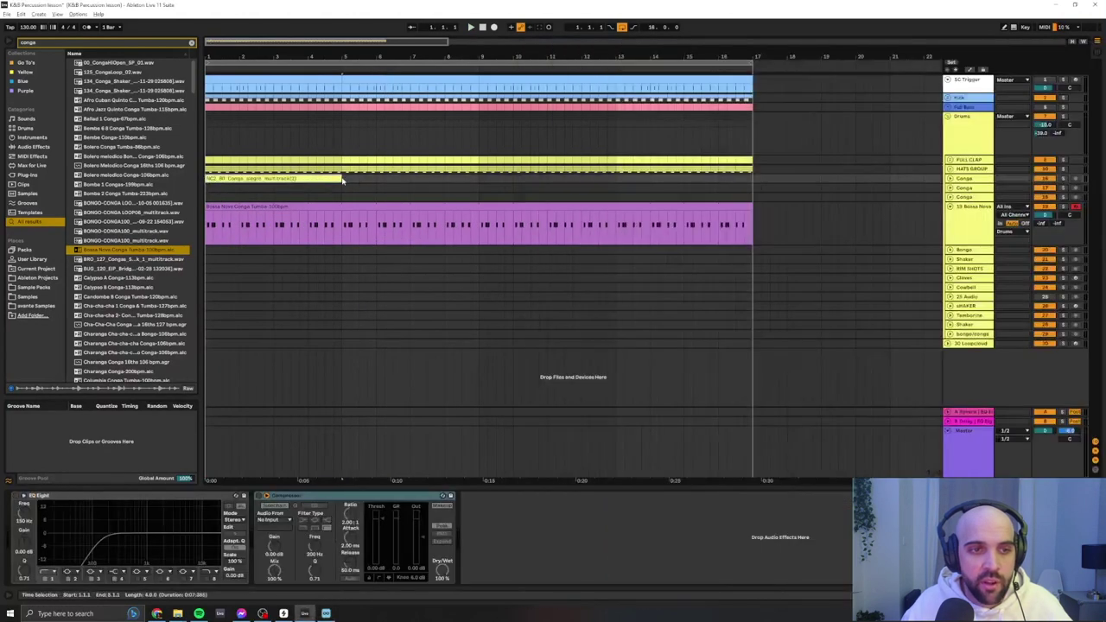
drag(342, 178, 746, 178)
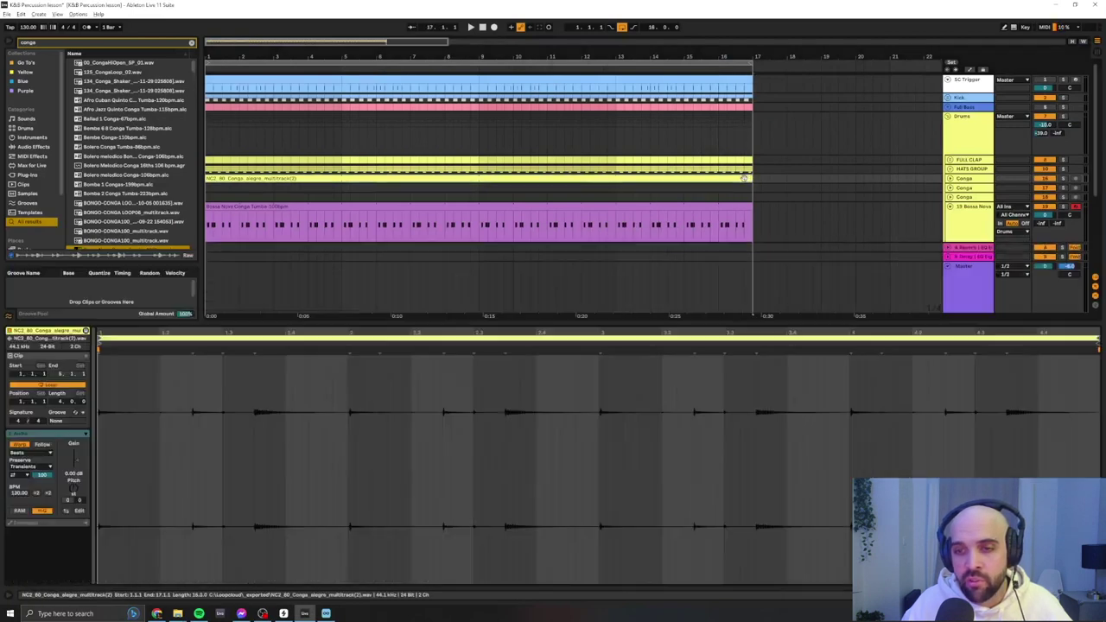
Insert warp markers at the transients across the whole NC2_80_Conga_alegre clip and start playback.
double_click(741, 178)
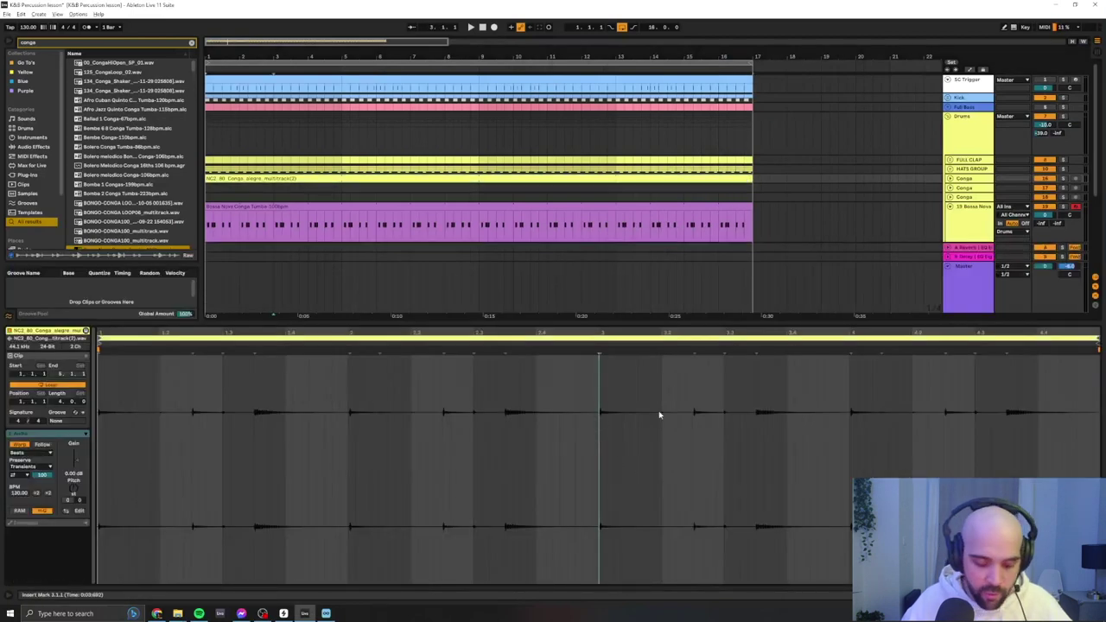
key(ctrl+a)
key(ctrl+i)
key(space)
Unfold the first Conga track and adjust its volume while the arrangement plays.
key(alt+Tab)
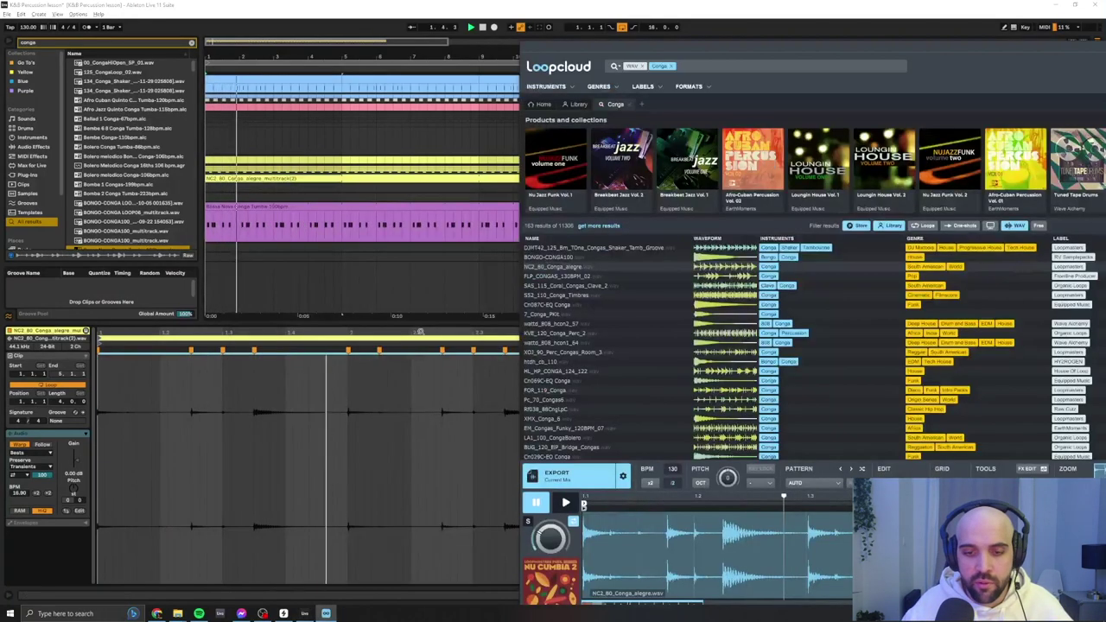
click(494, 207)
click(947, 179)
drag(1049, 187, 1050, 173)
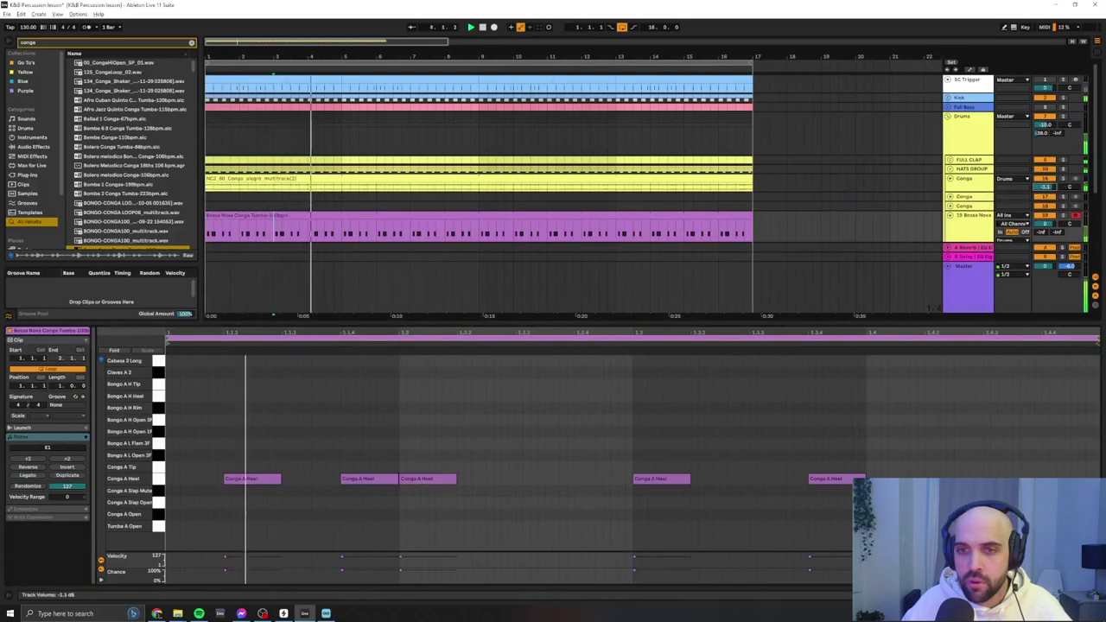
scroll(1047, 171, down, 1)
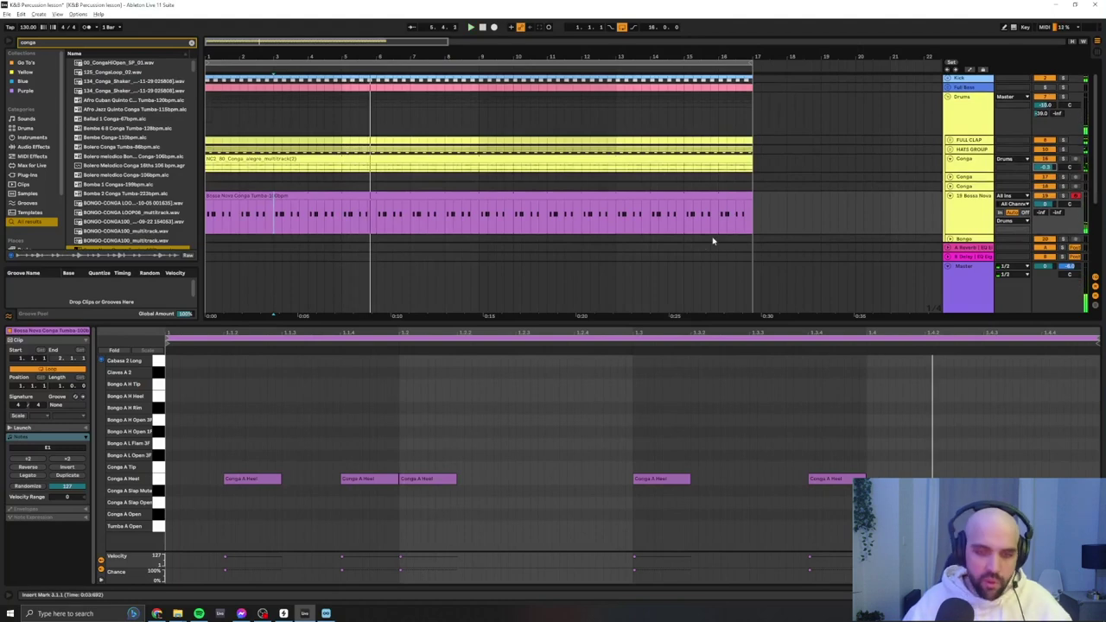
Audition Loopcloud conga samples over the playing groove, from SAS_115_Corsi_Congas_Clave_2 down to XOJ_90_Perc_Congas_Room_3.
key(alt+Tab)
click(207, 185)
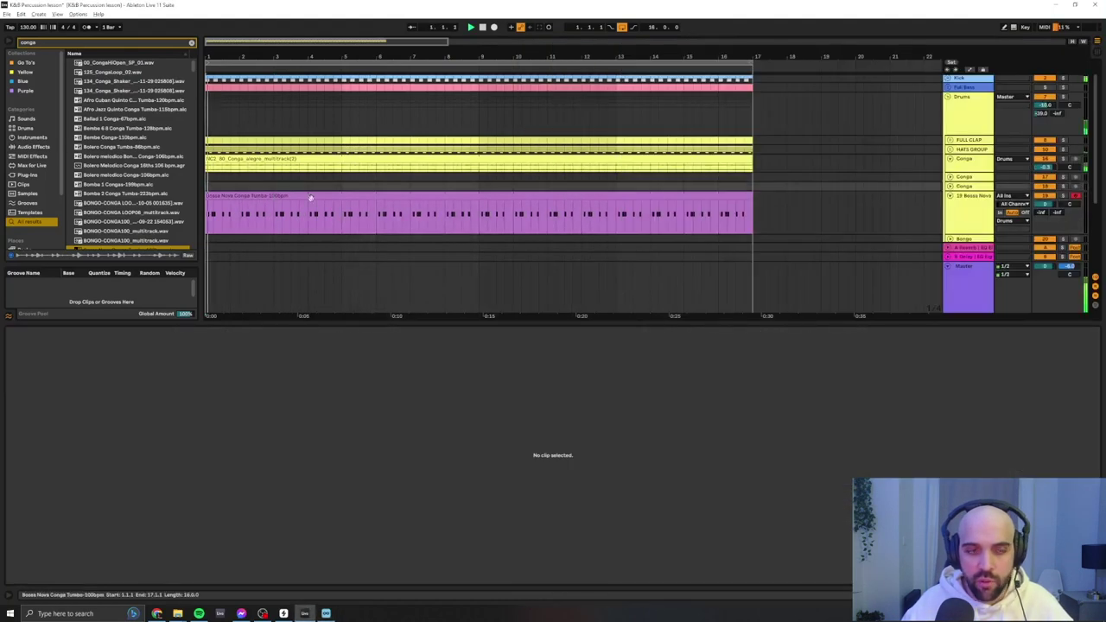
key(alt+Tab)
click(589, 285)
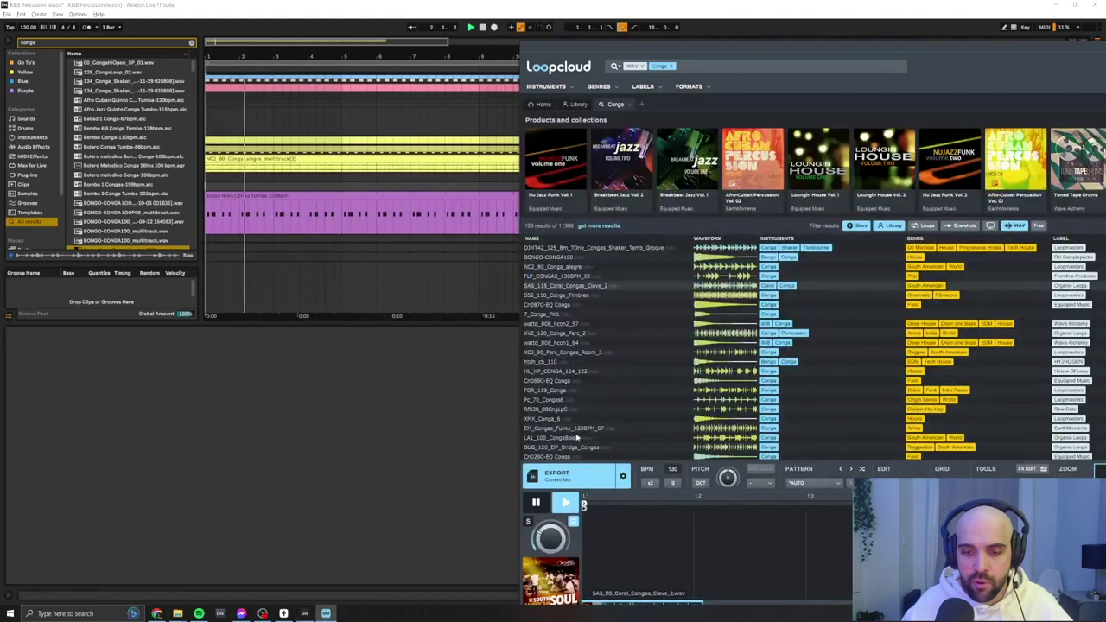
key(Down)
key(Down)
key(Down)
key(Down)
key(Down)
key(Down)
key(Down)
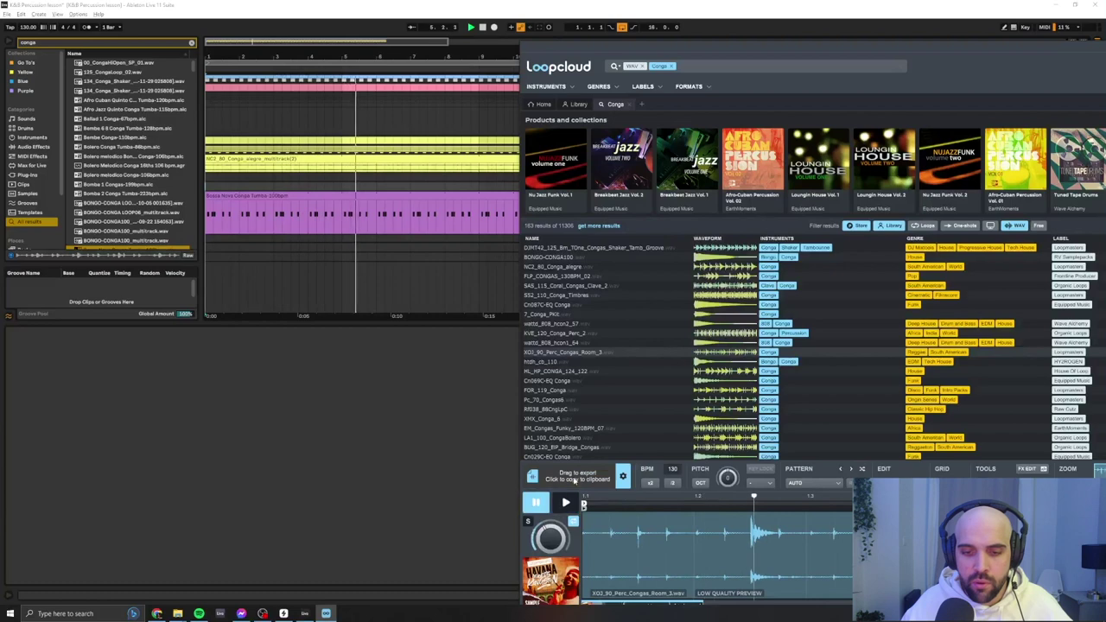
Export XOJ_90_Perc_Congas_Room_3 to bar 1 of the second Conga track and loop it through to bar 17.
click(343, 267)
key(alt+Tab)
drag(566, 475, 205, 178)
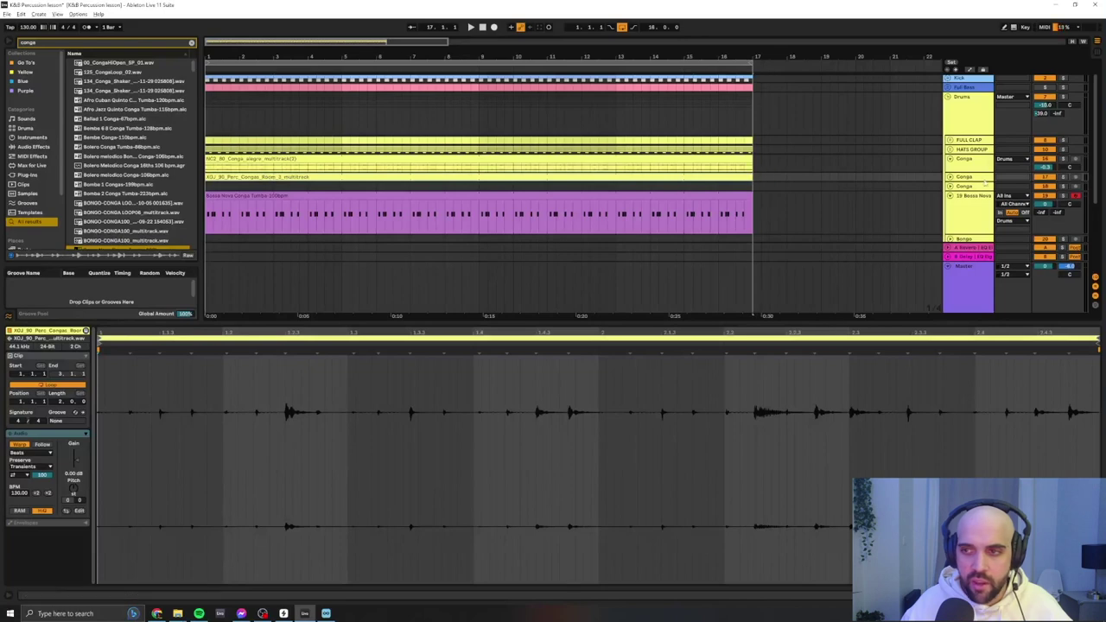
Insert warp markers at the transients across the whole XOJ_90_Perc_Congas_Room_3 clip and play the groove.
key(ctrl+a)
key(ctrl+i)
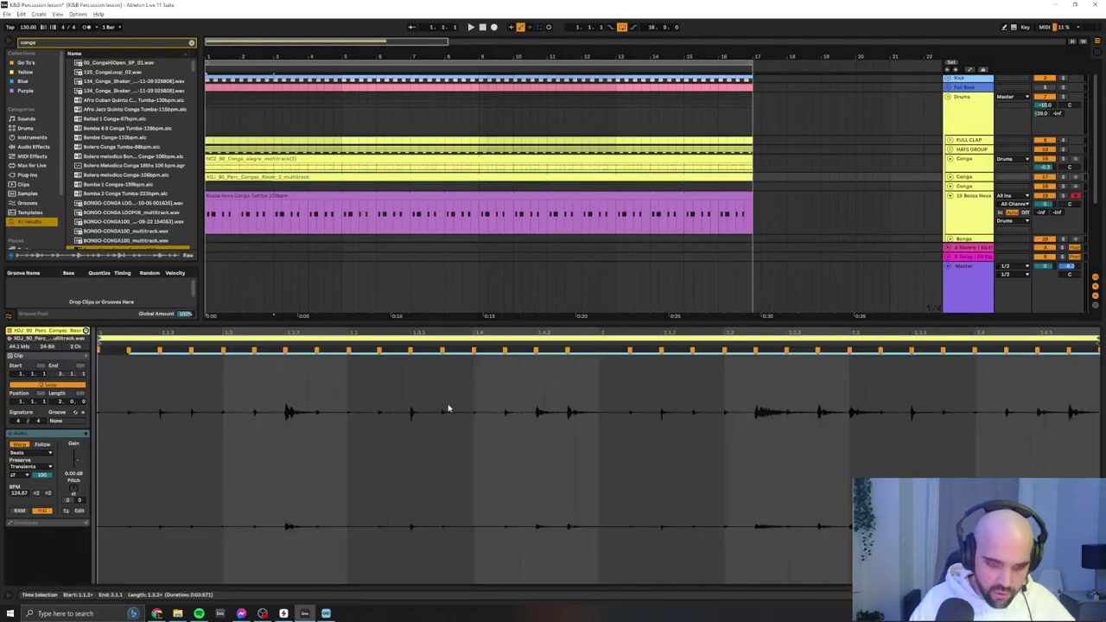
key(space)
key(alt+Tab)
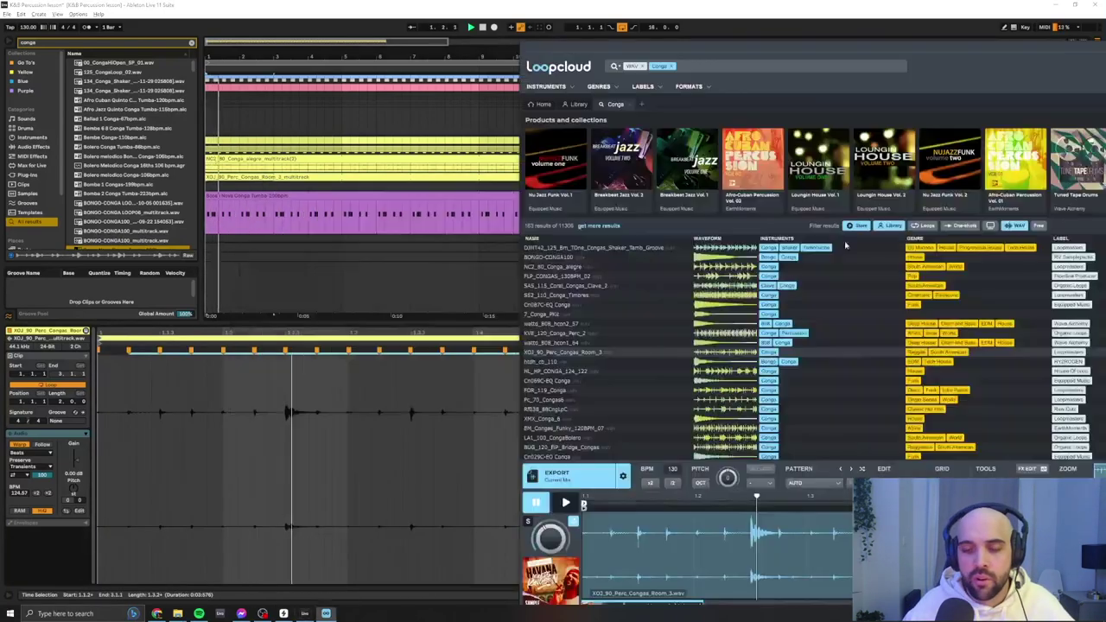
click(290, 196)
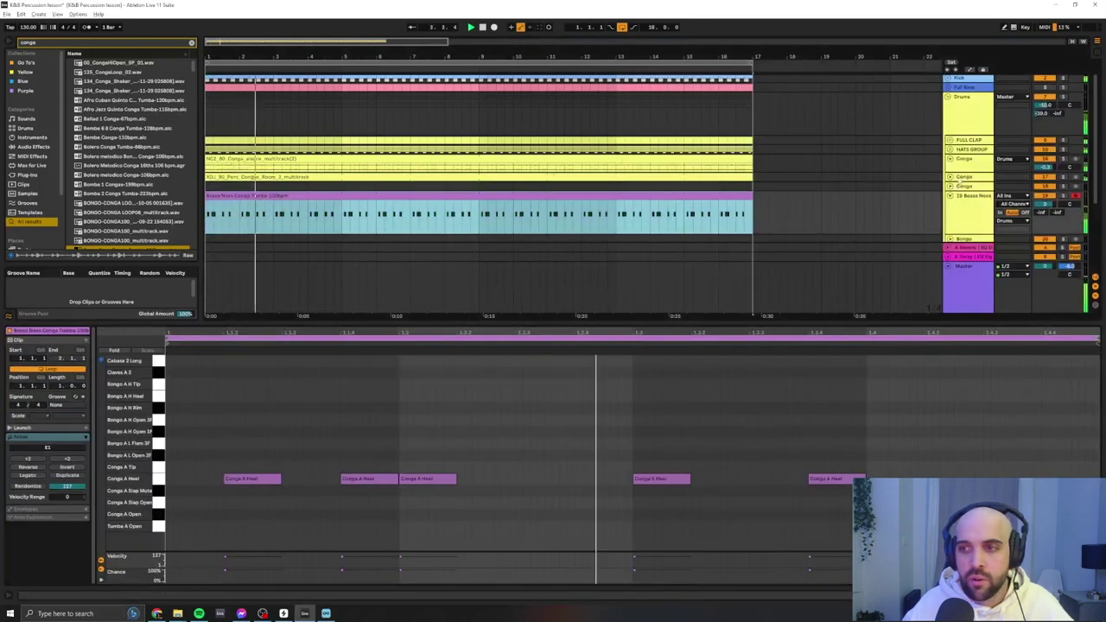
Unfold the second and third Conga tracks and enlarge all three Conga tracks so their waveforms show.
click(961, 173)
drag(962, 181, 962, 189)
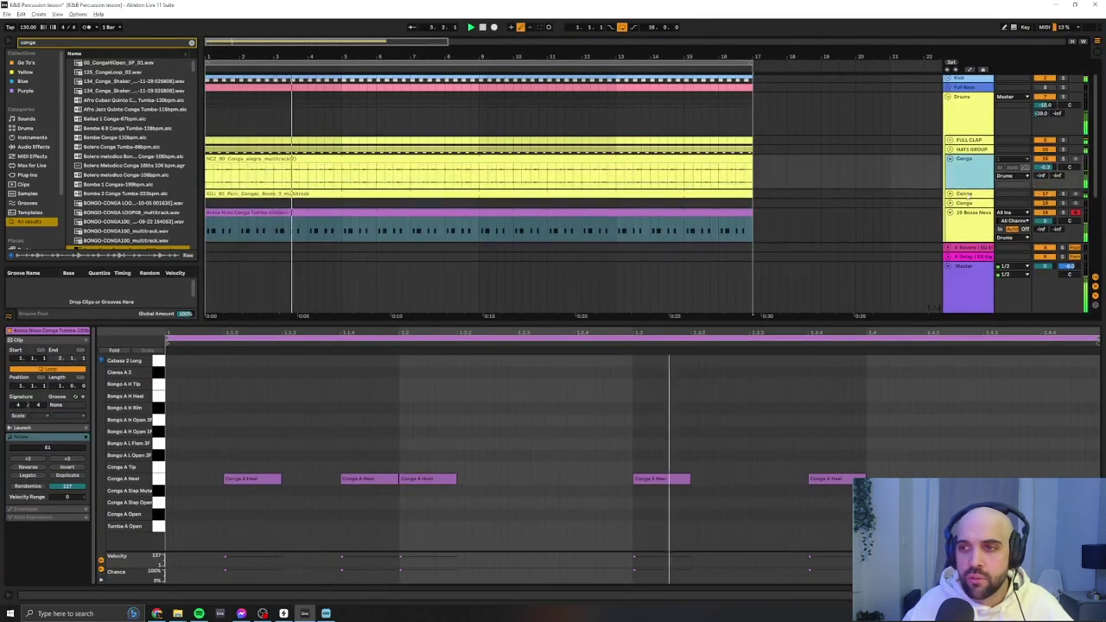
click(964, 194)
shift+click(965, 203)
drag(963, 208, 962, 233)
scroll(957, 195, down, 2)
Restart the groove from bar 1 and audition further Loopcloud conga samples over it, ending on HL_HP_CONGA_124_122.
key(space)
key(alt+Tab)
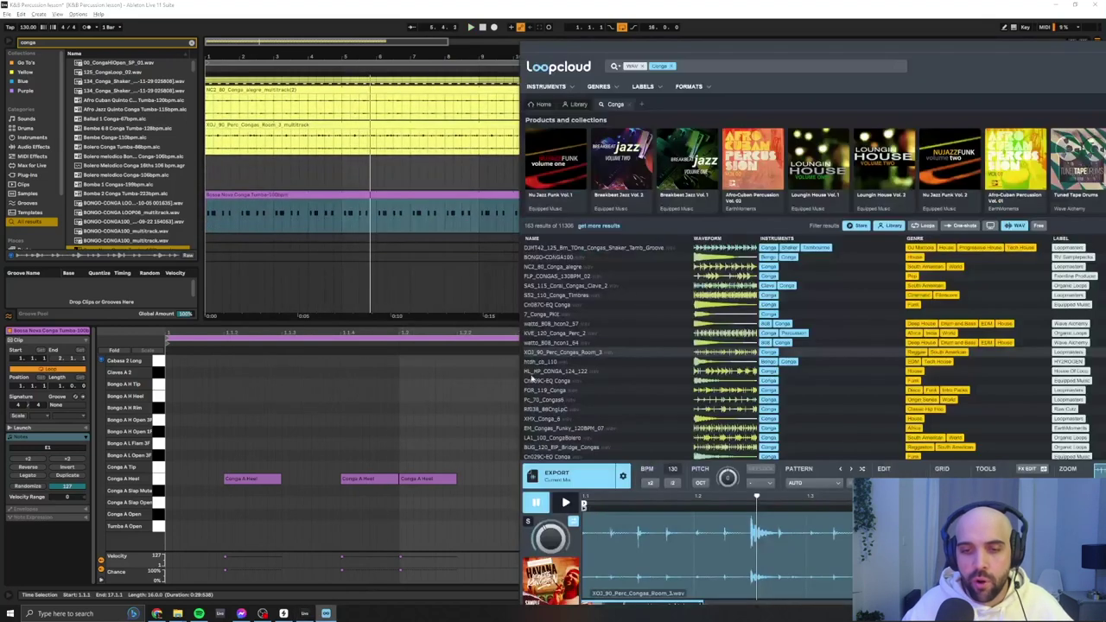
click(207, 175)
key(space)
key(alt+Tab)
click(587, 363)
click(586, 371)
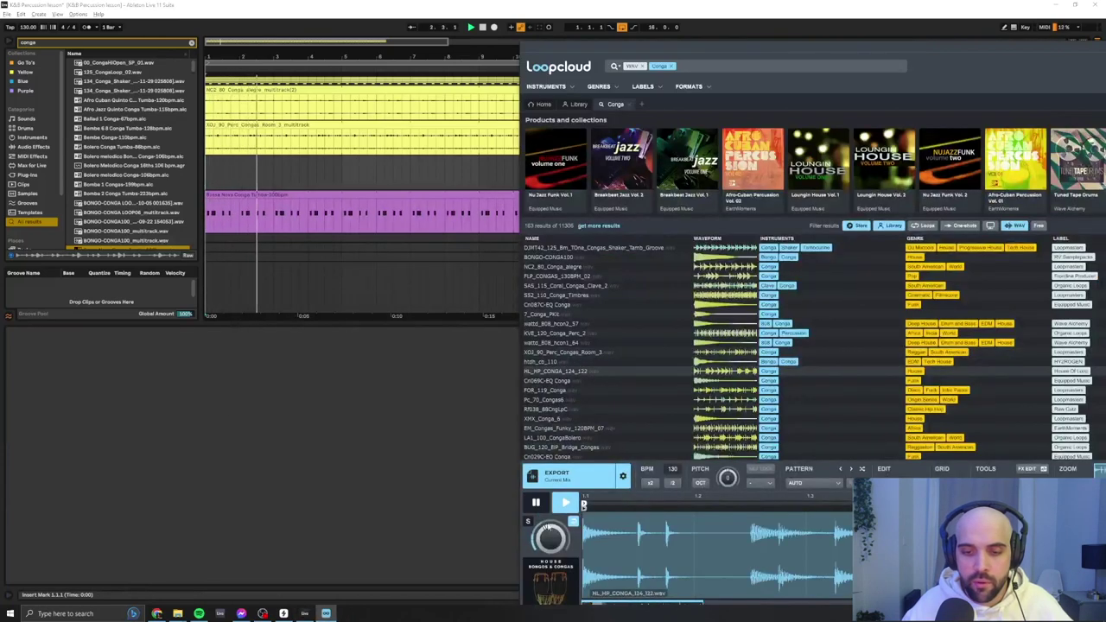
Export HL_HP_CONGA_124_122 to bar 1 of the third Conga track and loop it through to bar 17.
click(568, 474)
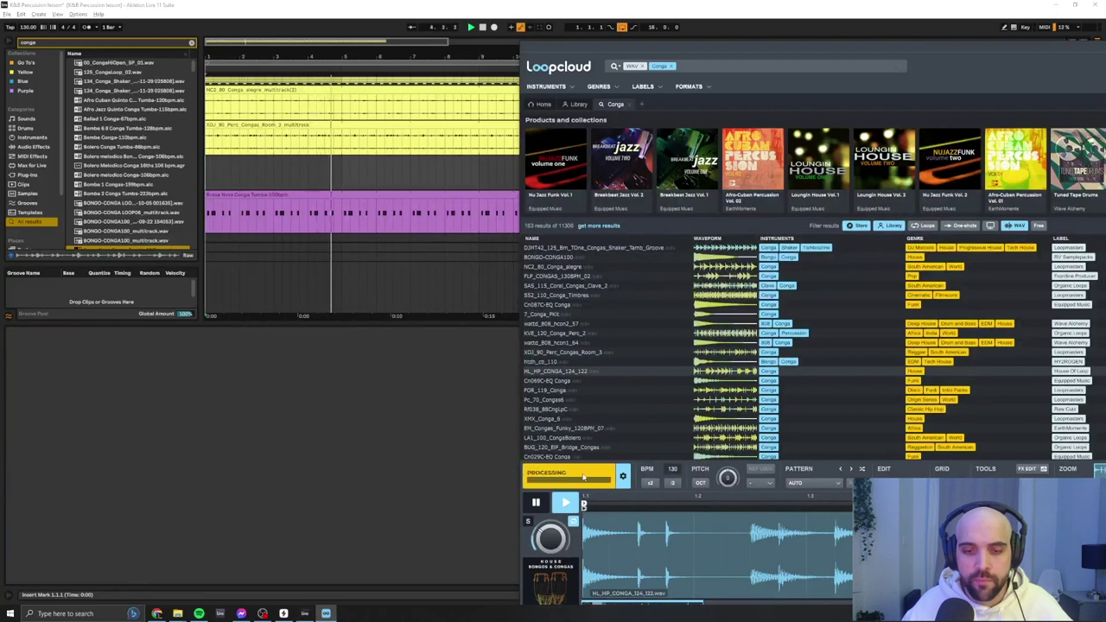
click(311, 204)
key(space)
click(209, 168)
key(ctrl+v)
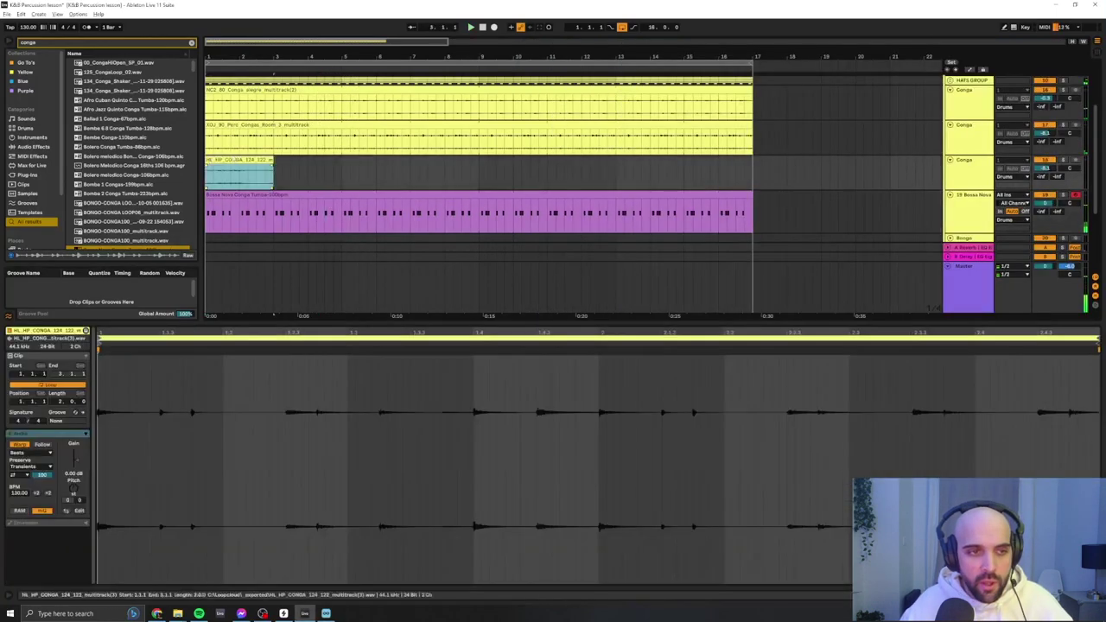
drag(273, 159, 760, 160)
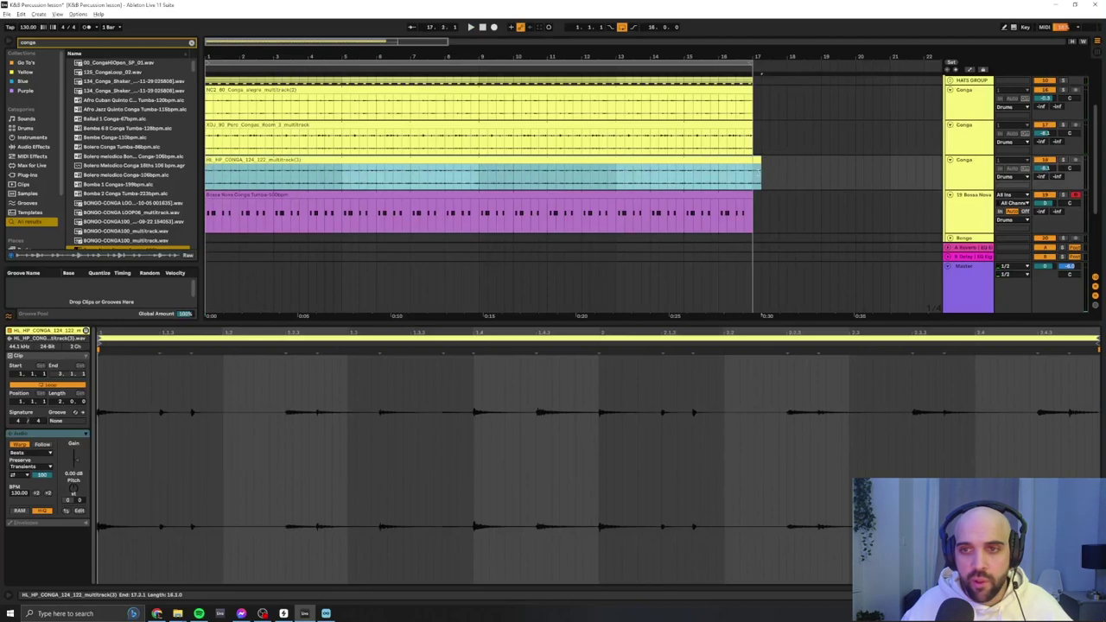
Insert warp markers at the transients across the HL_HP_CONGA_124_122 clip and play the percussion with the Conga and Bossa Nova tracks soloed.
click(490, 429)
key(ctrl+a)
key(ctrl+i)
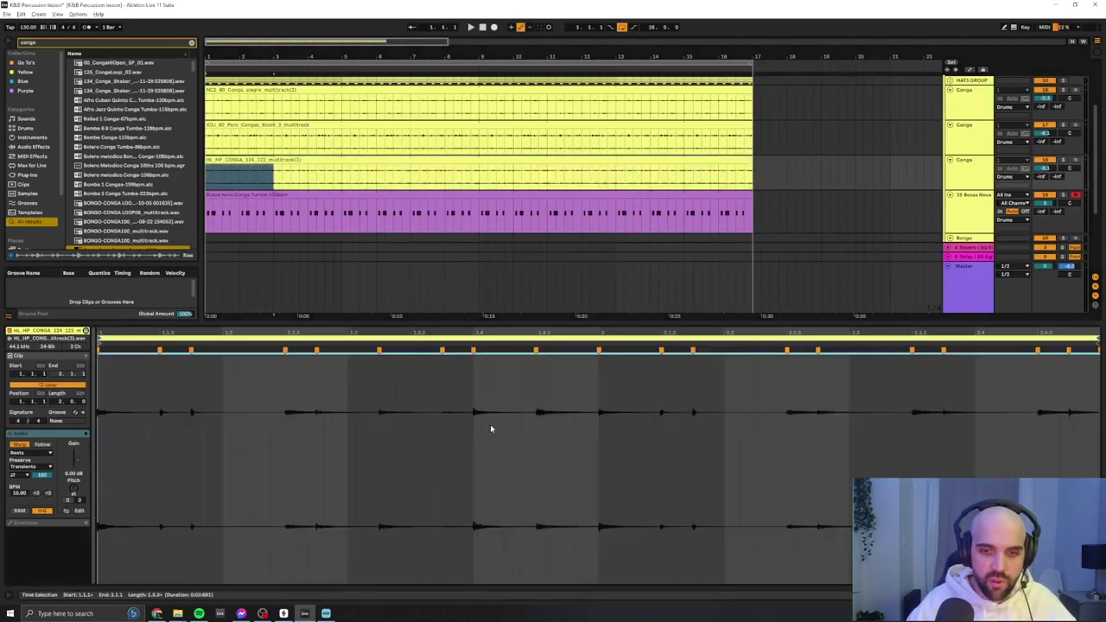
scroll(1053, 120, up, 1)
scroll(1063, 111, down, 2)
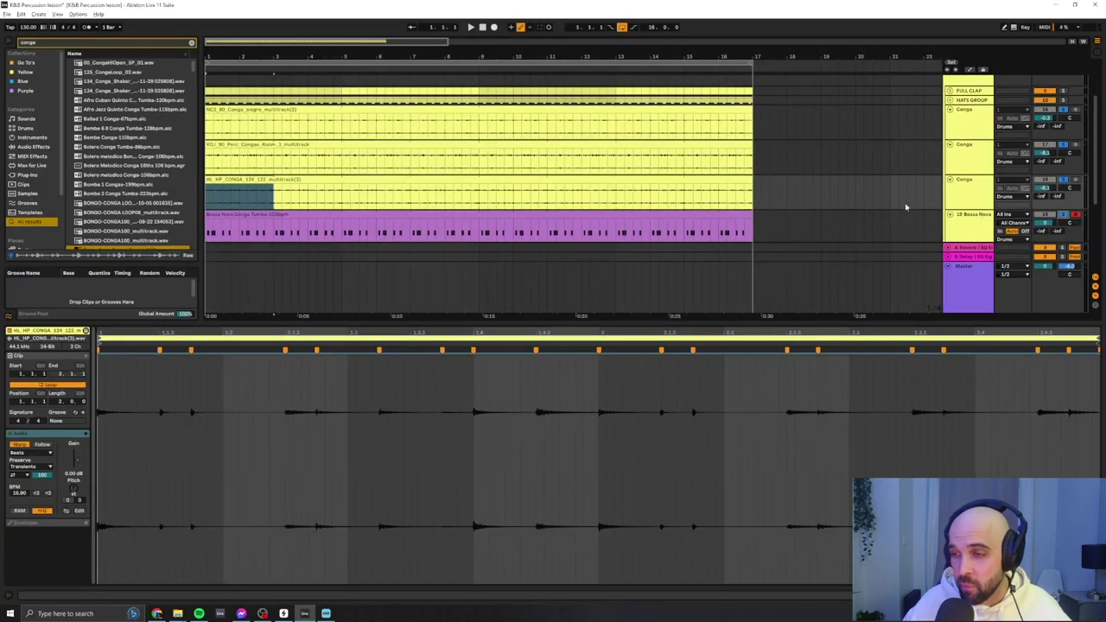
key(space)
Raise the gain of the three looped conga clips together to 13.5 dB.
drag(312, 54, 311, 100)
click(898, 178)
key(space)
shift+click(582, 109)
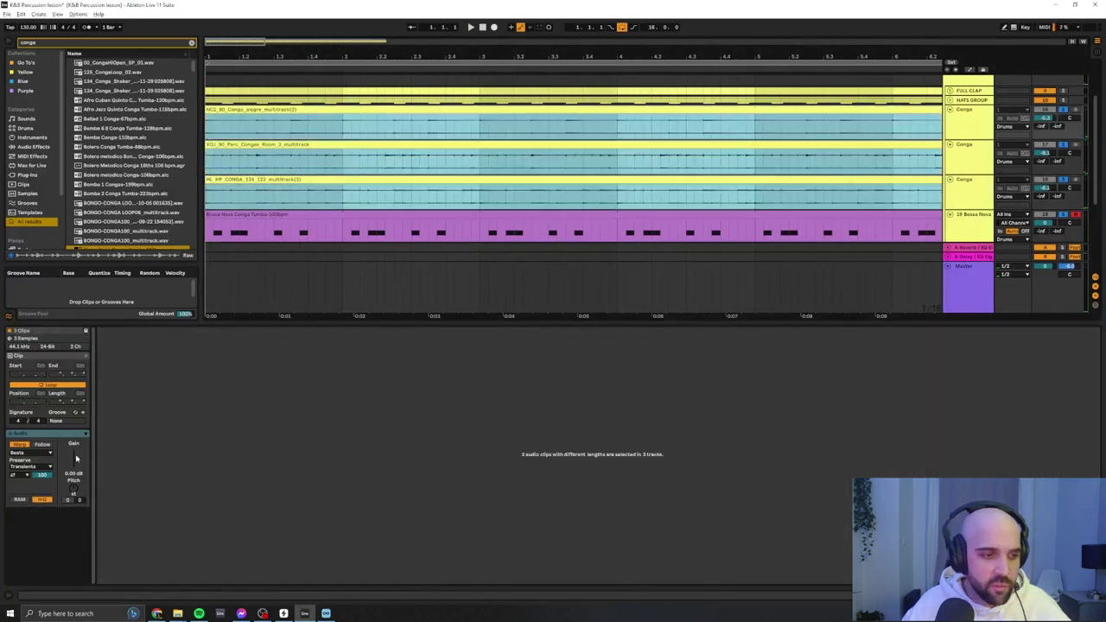
drag(82, 456, 82, 432)
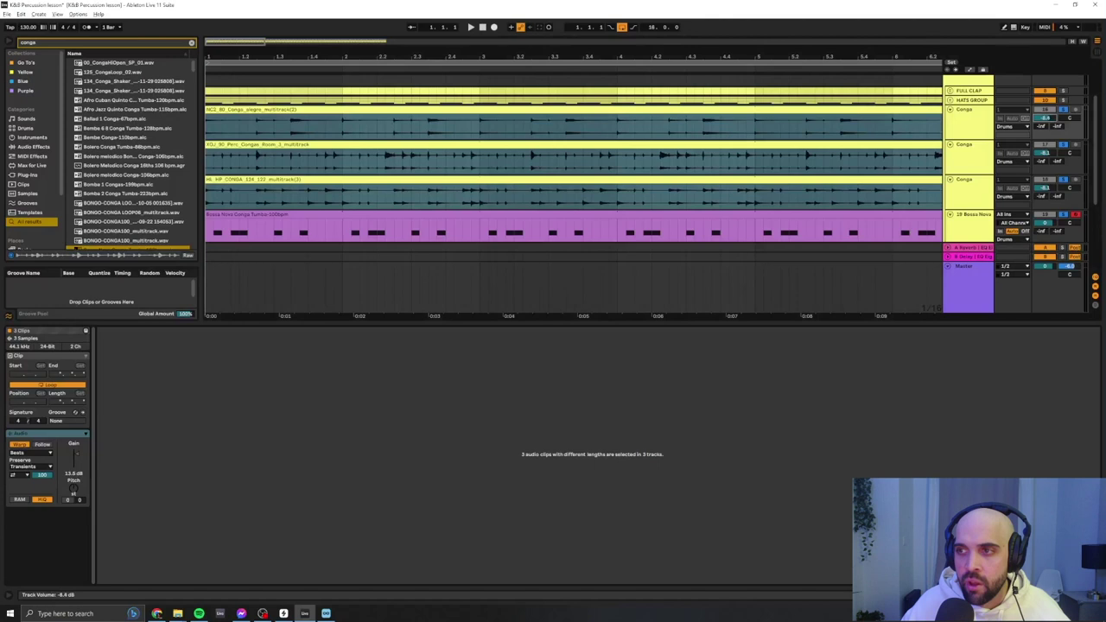
Lower the volumes of the three Conga tracks together during playback, taking the second and third to about -12 dB.
click(965, 127)
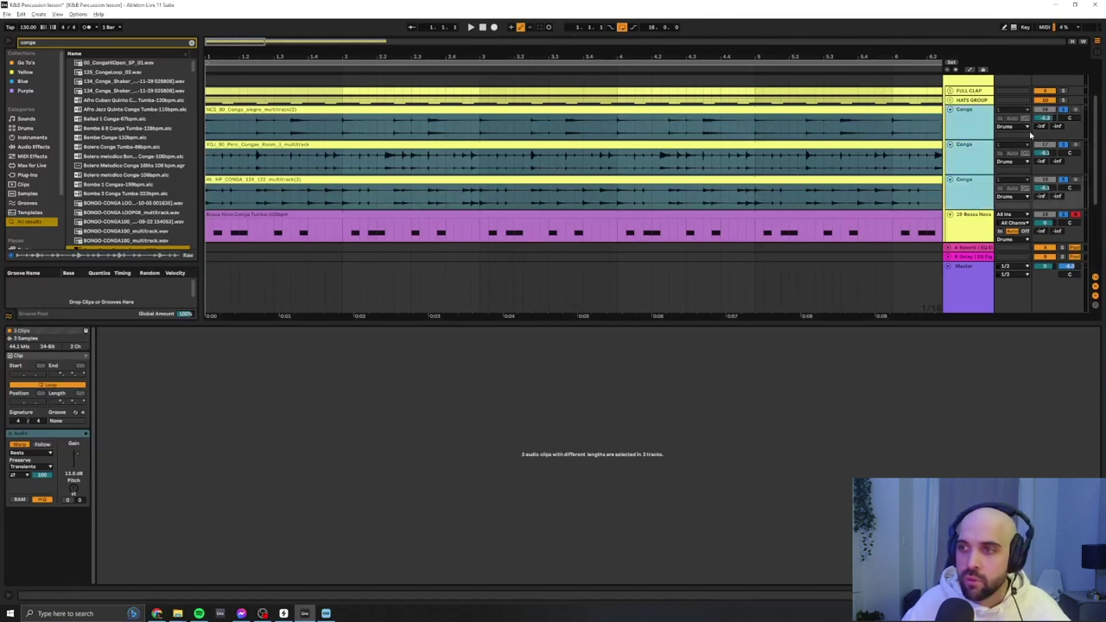
key(space)
mouse_move(1044, 119)
mouse_down()
mouse_move(1044, 138)
mouse_move(1044, 109)
mouse_up()
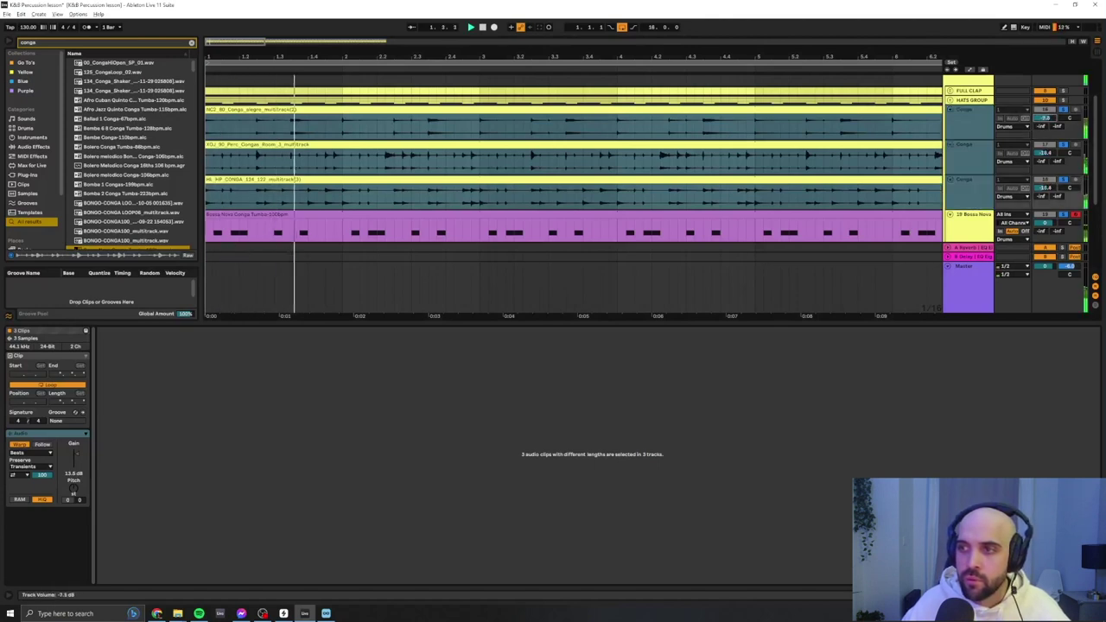
drag(450, 54, 449, 16)
key(space)
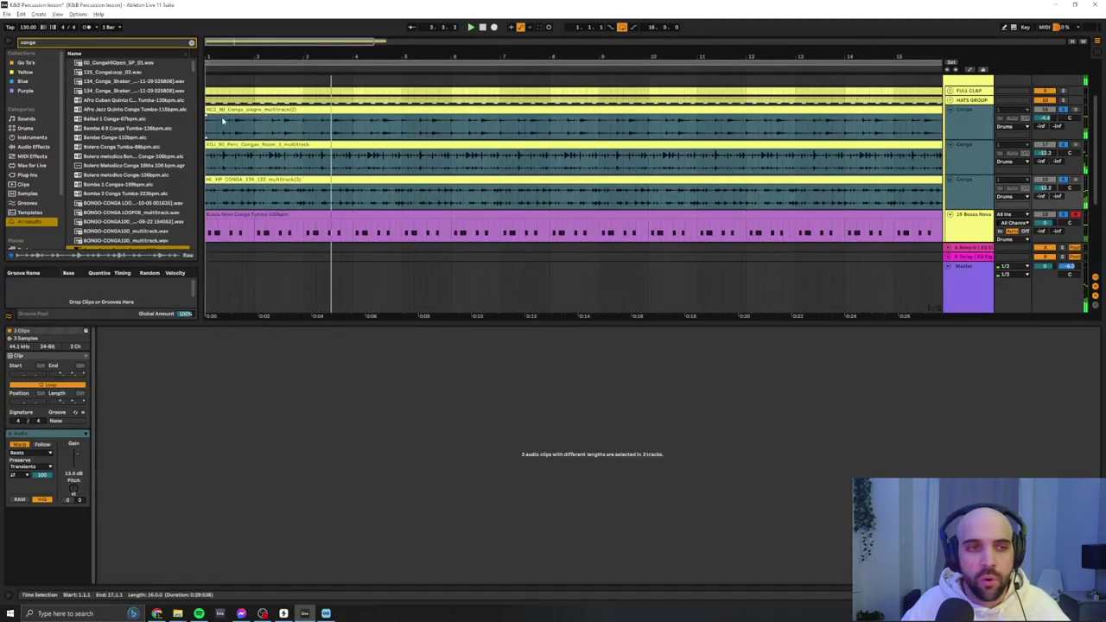
Remove sixteenth-note slices from the XOJ_90 clip between 1.1.3 and 1.1.4 and the HL_HP clip between 1.1.4 and 1.2.
click(228, 87)
drag(281, 56, 281, 104)
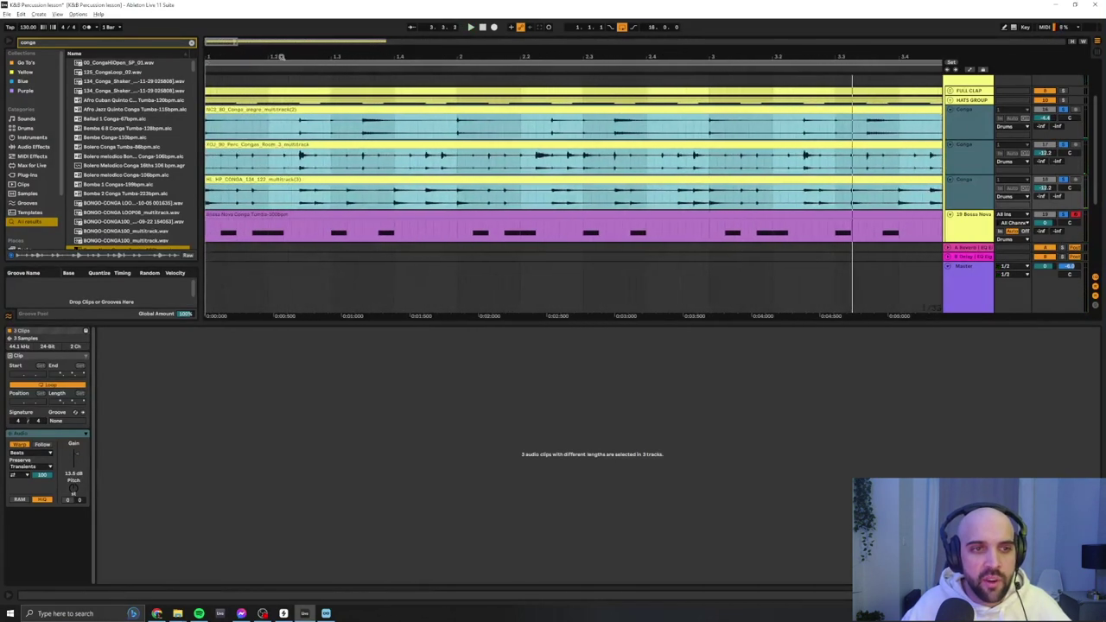
click(252, 165)
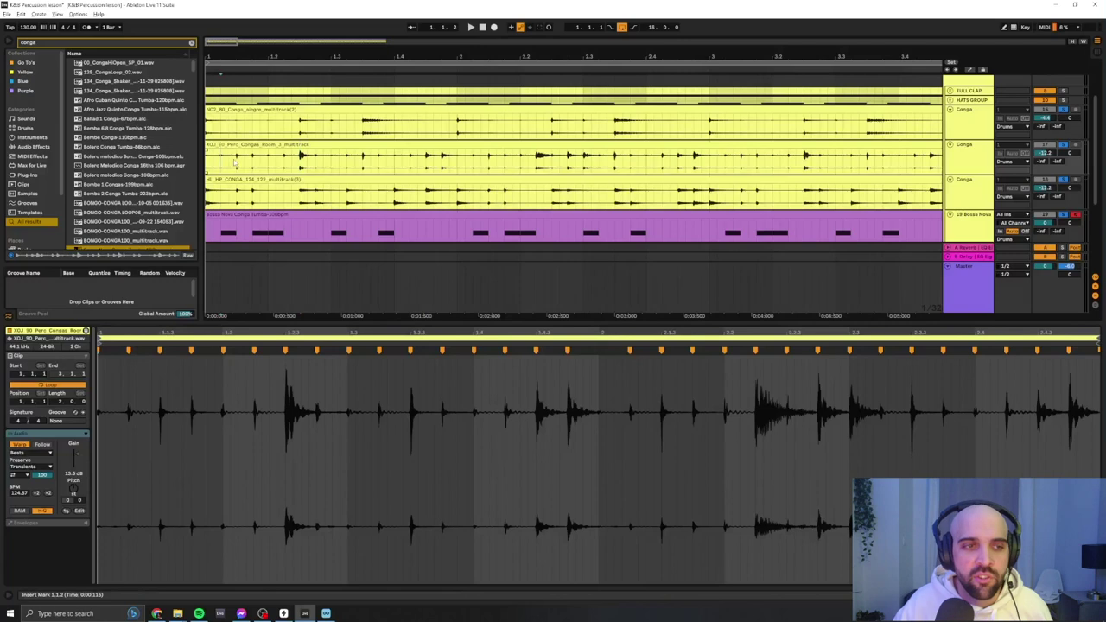
drag(235, 160, 251, 155)
drag(241, 58, 302, 125)
click(336, 192)
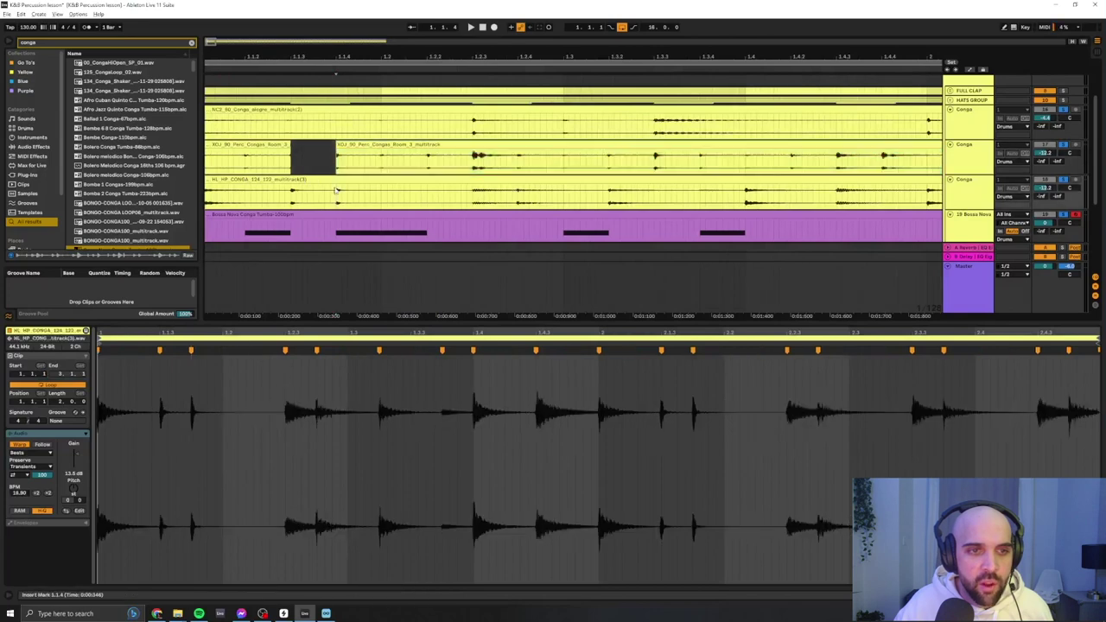
key(ctrl+e)
drag(336, 195, 381, 195)
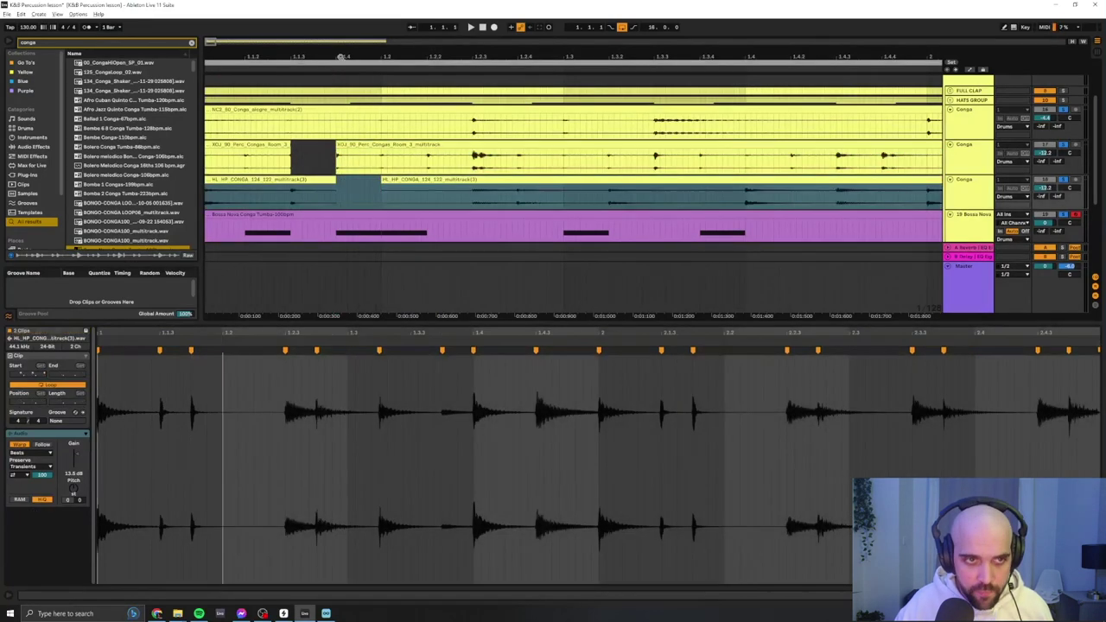
Split the NC2_80_Conga_alegre clip and remove its section from 1.2.3 to 1.3.
key(minus)
click(275, 153)
click(318, 158)
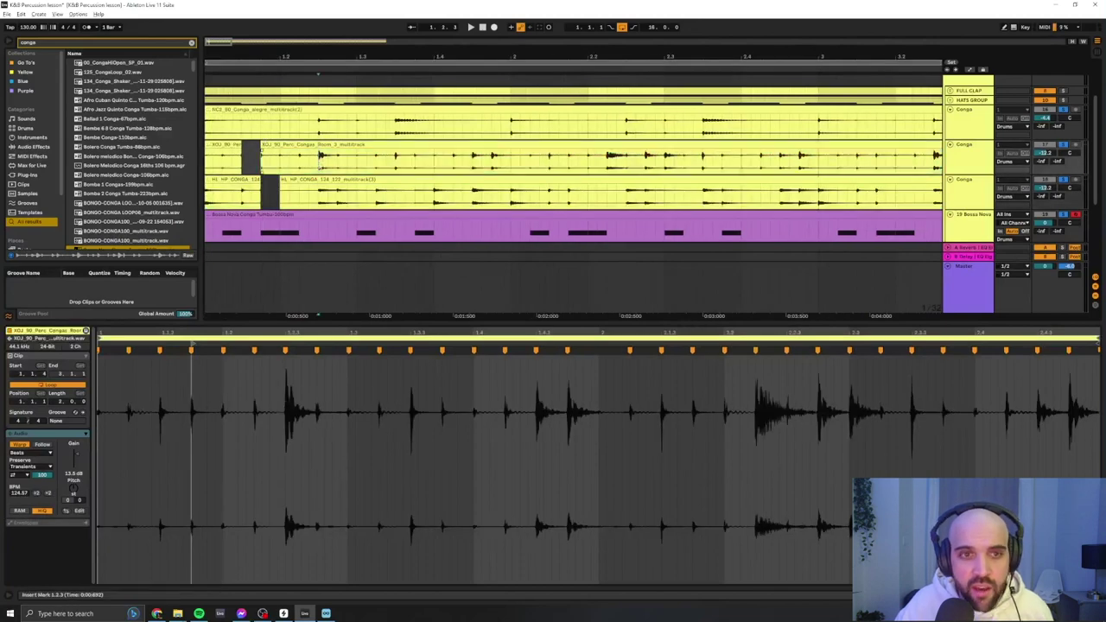
click(319, 131)
key(ctrl+e)
drag(319, 111, 356, 113)
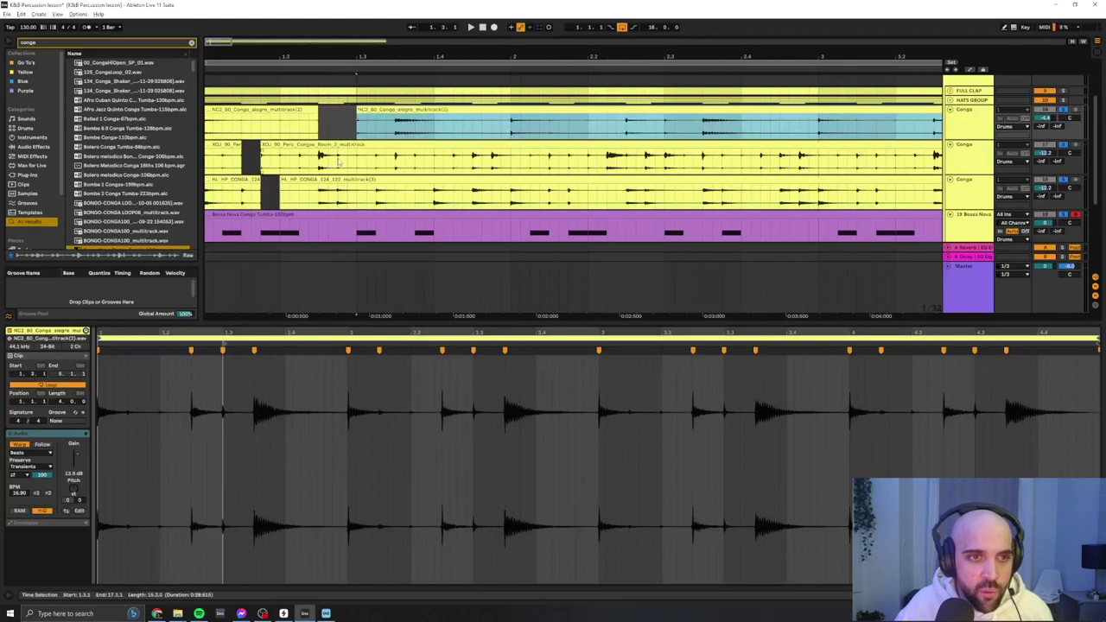
Remove sixteenth-note slices from the HL_HP clip between 1.2.3 and 1.2.4 and the XOJ_90 clip between 1.2.4 and 1.3.
click(318, 194)
key(ctrl+e)
drag(319, 182, 89, 102)
click(337, 155)
key(ctrl+e)
Loop playback over the first half of bar 1, extend the loop to the full bar, and listen to the edited congas.
drag(215, 59, 215, 53)
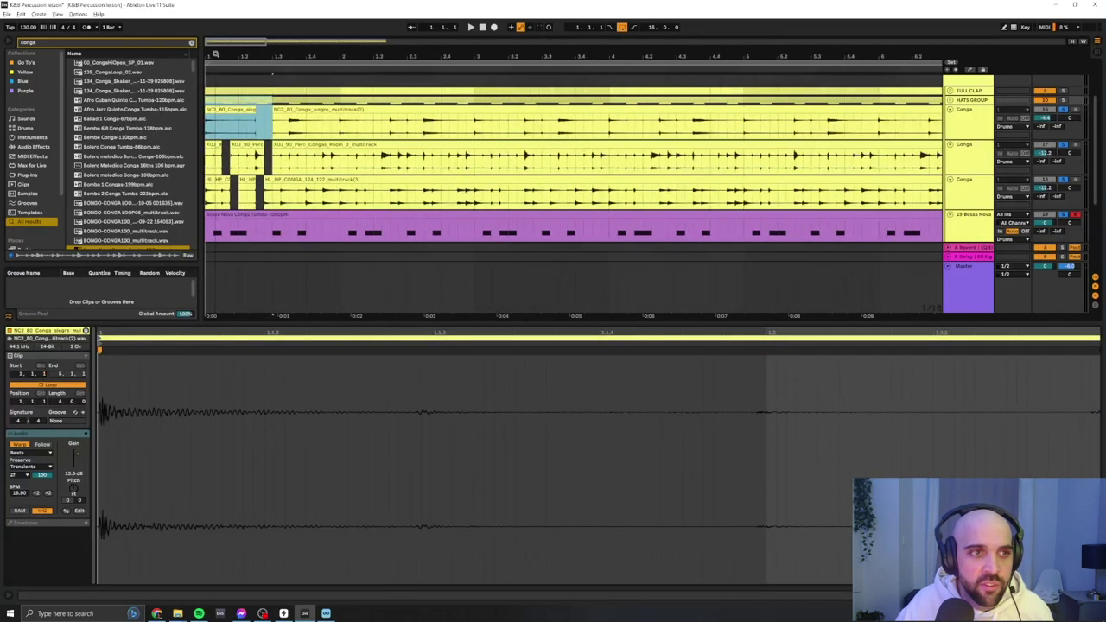
key(space)
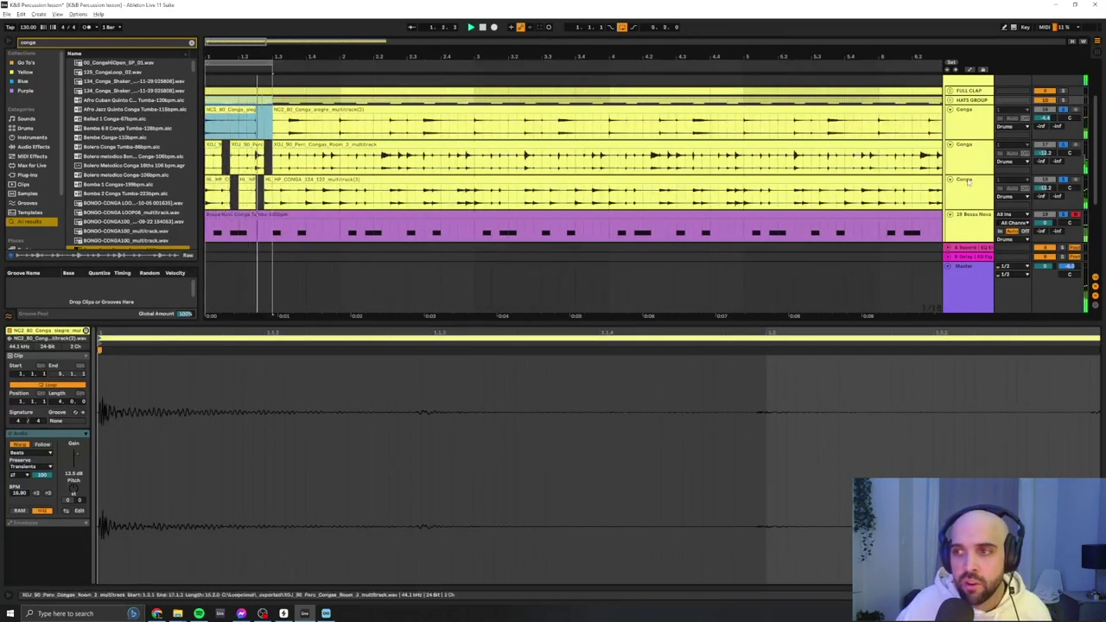
key(space)
drag(272, 61, 343, 60)
key(space)
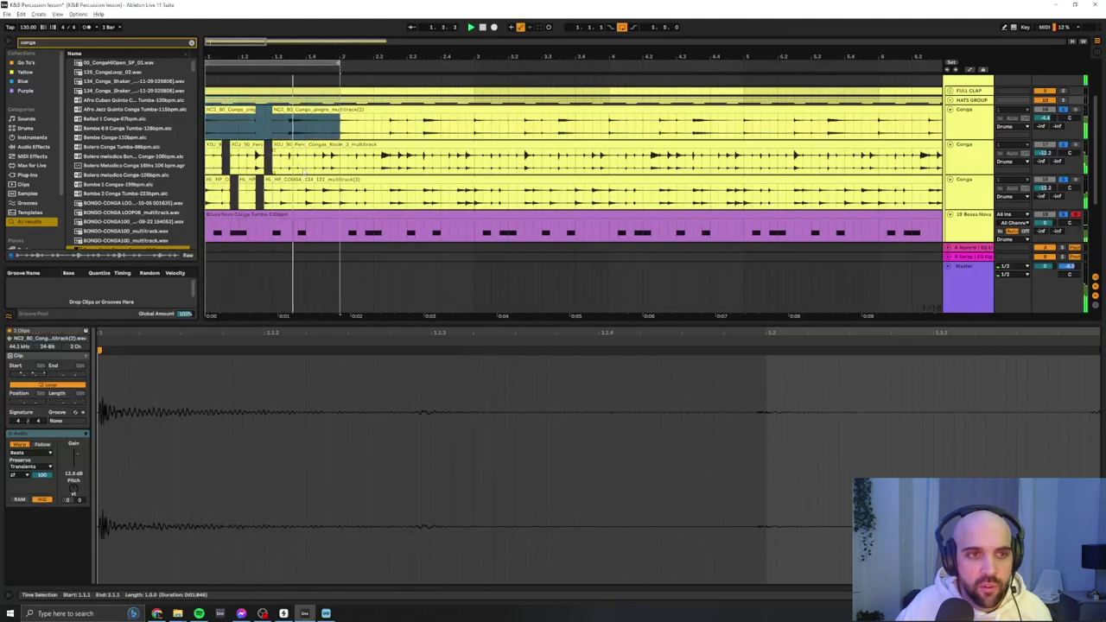
Remove the XOJ_90 clip's slice between 1.4.3 and 1.4.4 and replay the looped first bar.
click(319, 158)
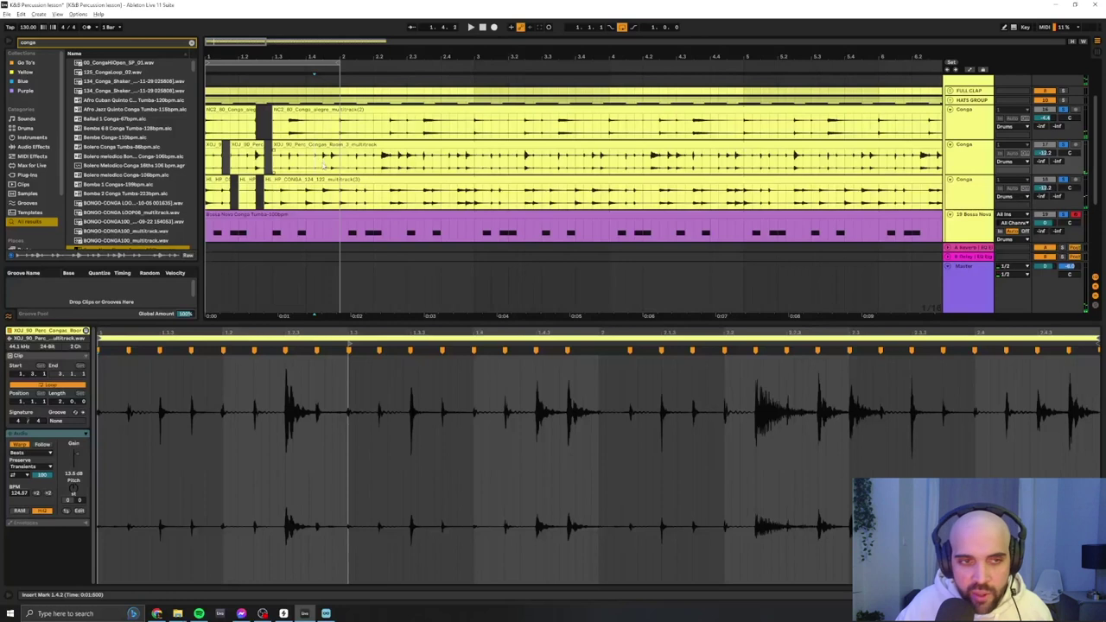
key(ctrl+e)
drag(324, 145, 332, 145)
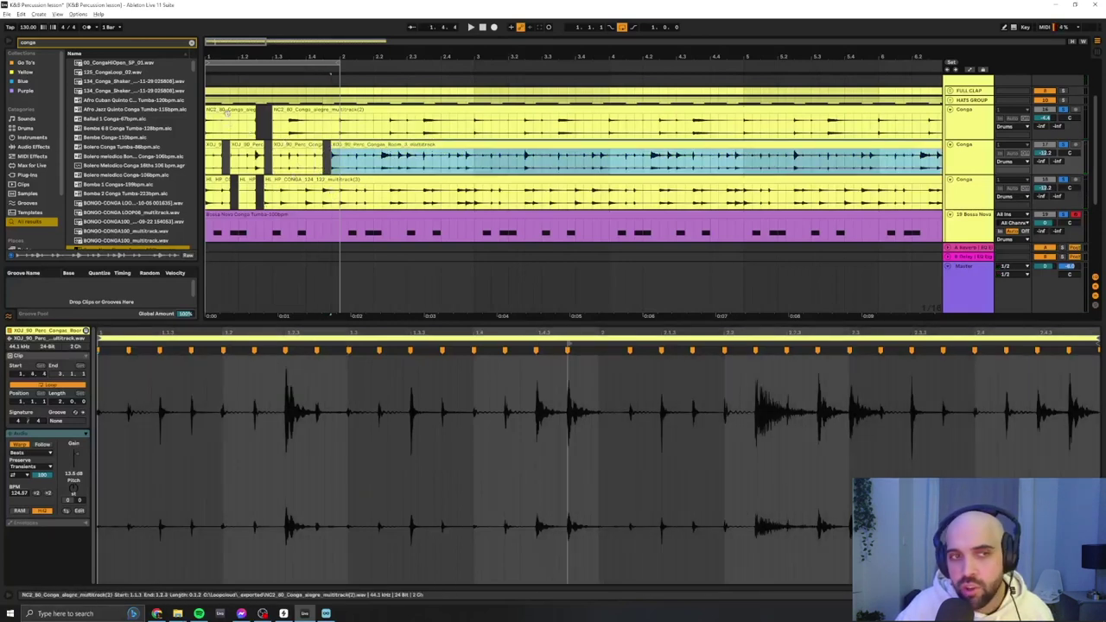
drag(278, 49, 329, 86)
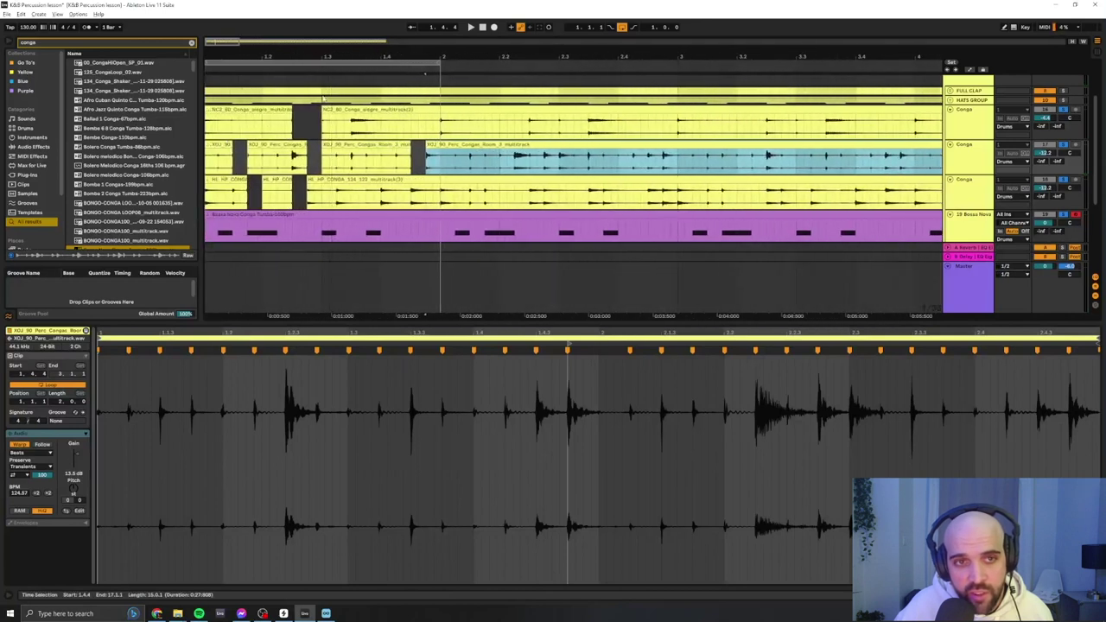
click(227, 109)
key(space)
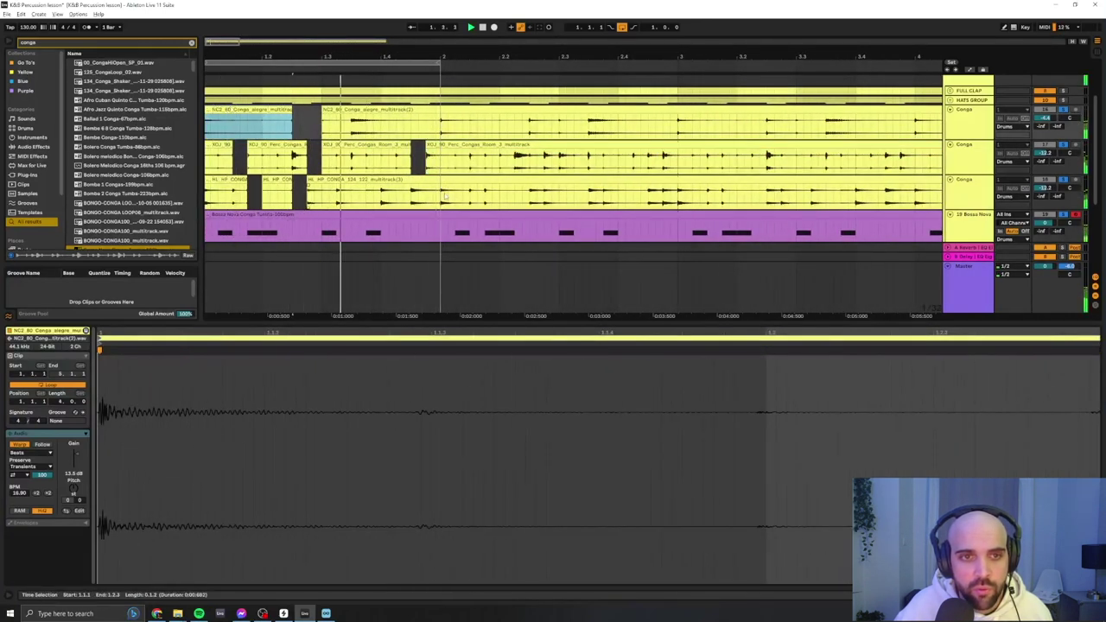
Consolidate bar 1 of the three Conga tracks into one clip per track and duplicate it repeatedly through to bar 17.
drag(441, 201, 182, 119)
key(ctrl+j)
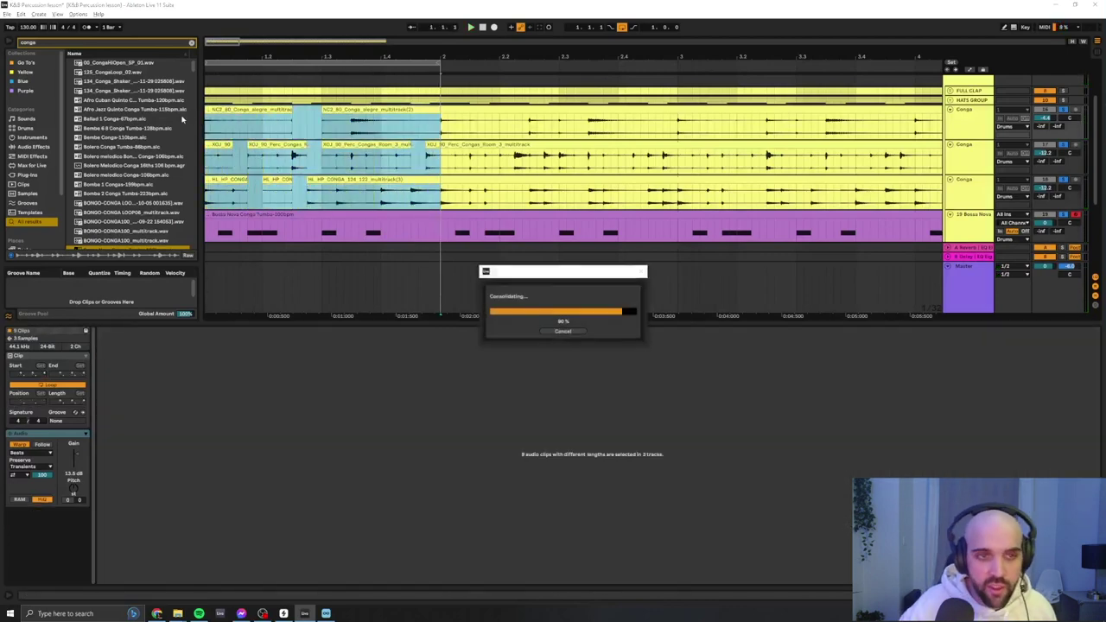
drag(358, 54, 372, 29)
key(ctrl+d)
key(ctrl+d)
key(ctrl+d)
key(ctrl+d)
key(ctrl+d)
key(ctrl+d)
key(ctrl+d)
key(ctrl+d)
key(ctrl+d)
key(ctrl+d)
key(ctrl+d)
key(ctrl+d)
key(ctrl+d)
key(ctrl+d)
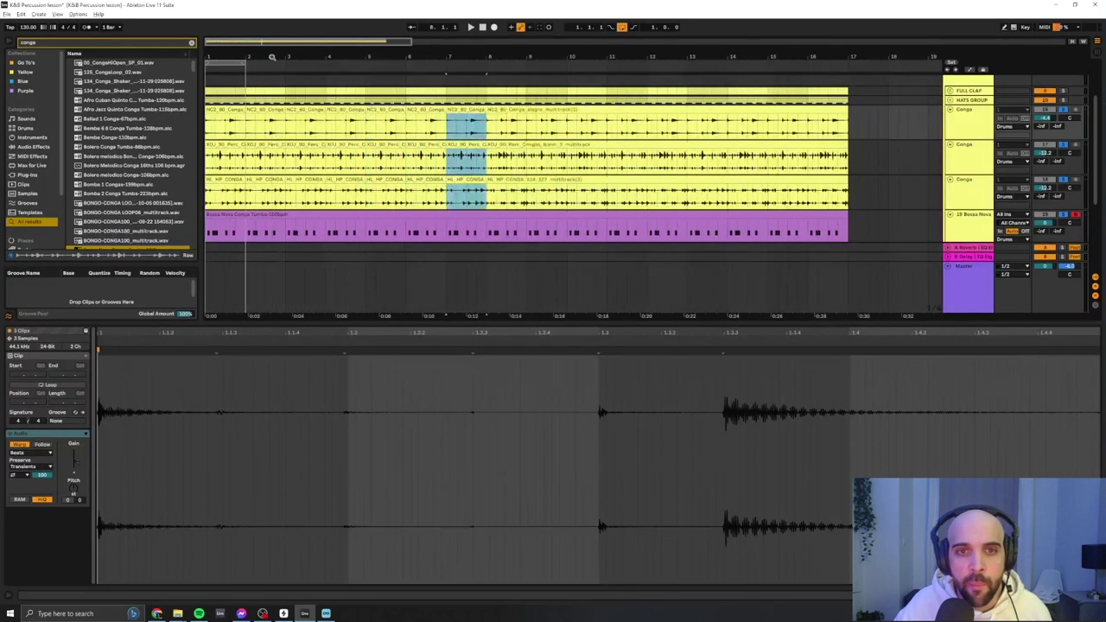
key(ctrl+d)
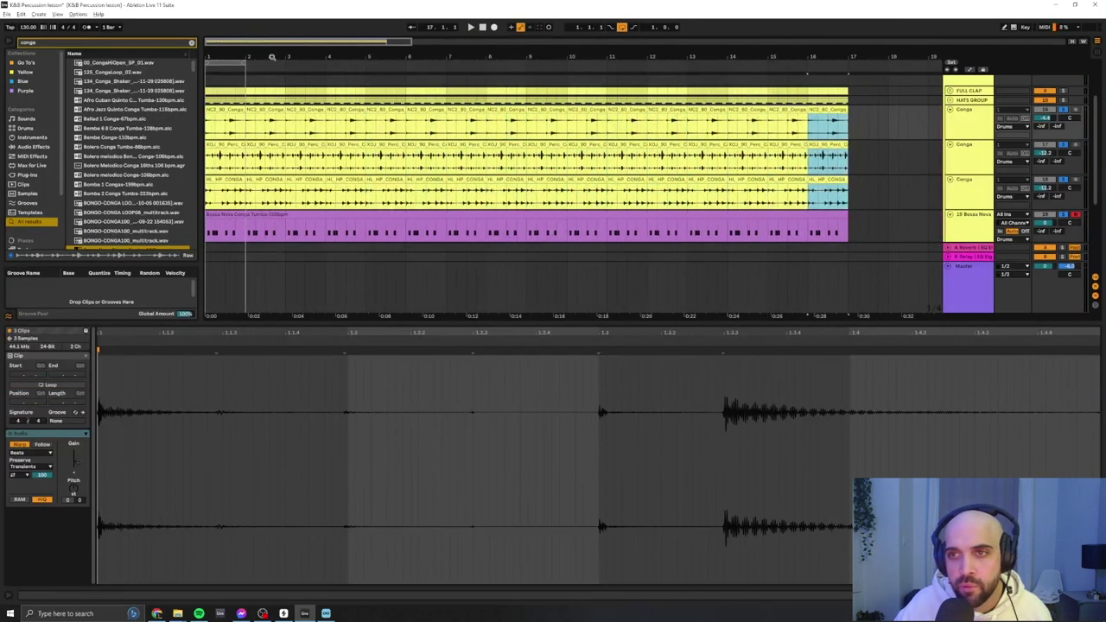
Set the loop to all 16 bars, unsolo the percussion tracks and listen to the congas in the full groove.
shift+click(208, 144)
key(space)
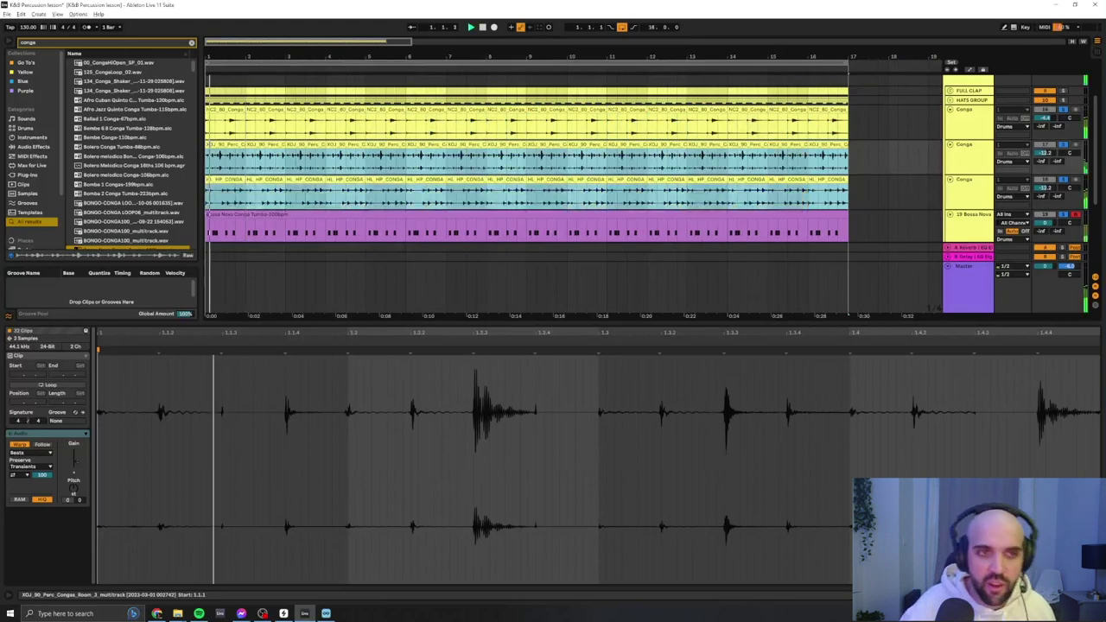
click(1063, 110)
drag(278, 54, 292, 56)
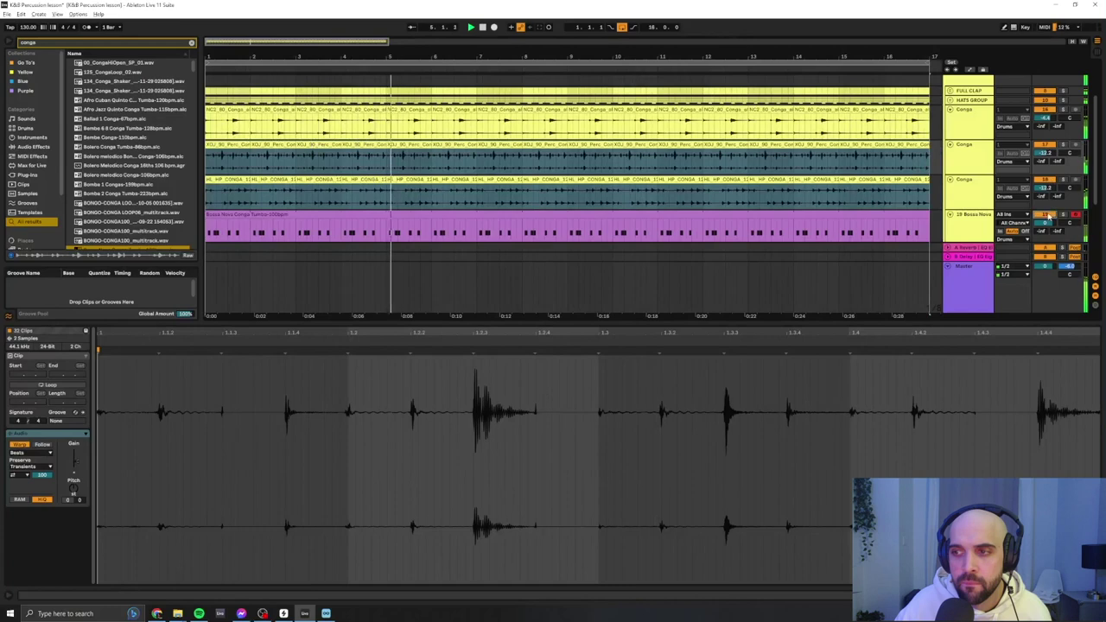
drag(333, 53, 417, 58)
drag(619, 50, 602, 40)
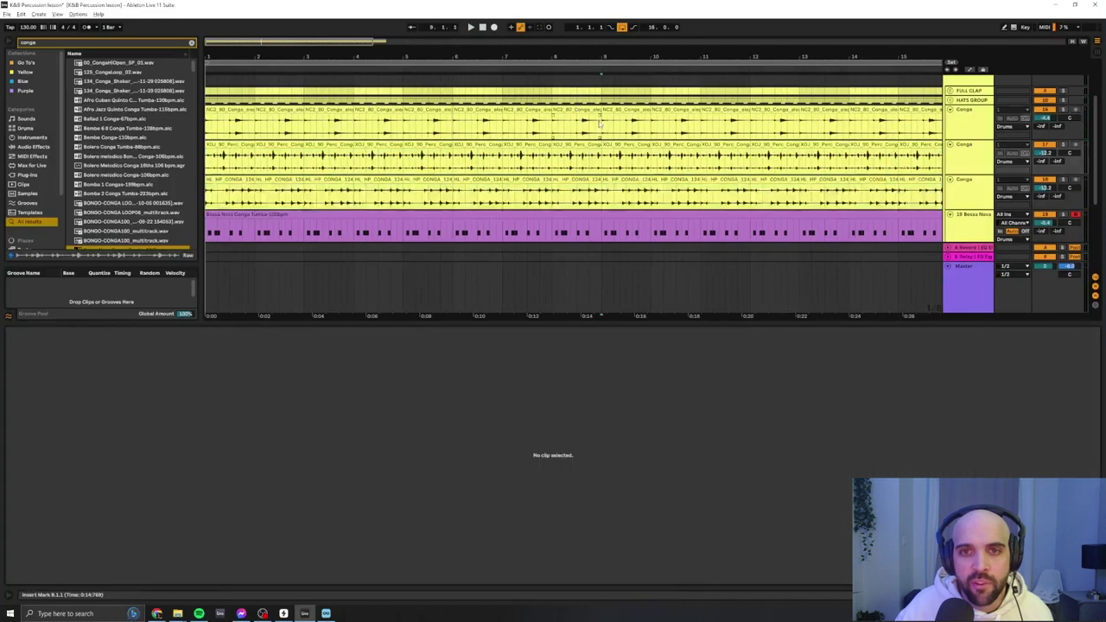
Cut out two slices of the XOJ_90 conga clip in bar 2, from 2.2.3 to 2.3.1 and from 2.4.4 to 3.1.1.
drag(598, 126, 212, 177)
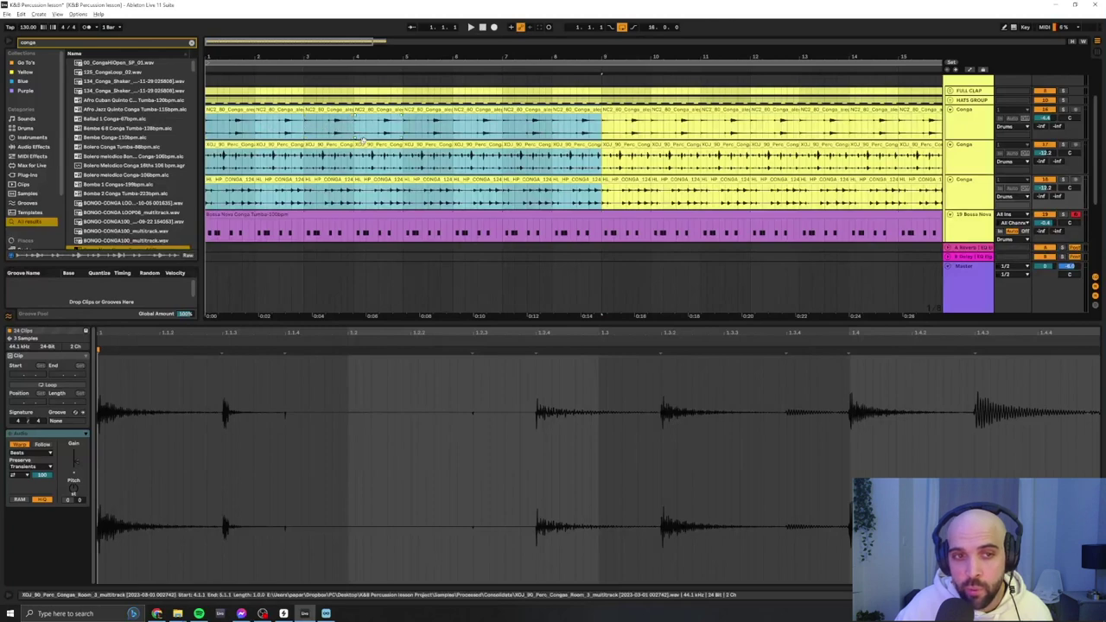
click(299, 102)
key(plus)
key(plus)
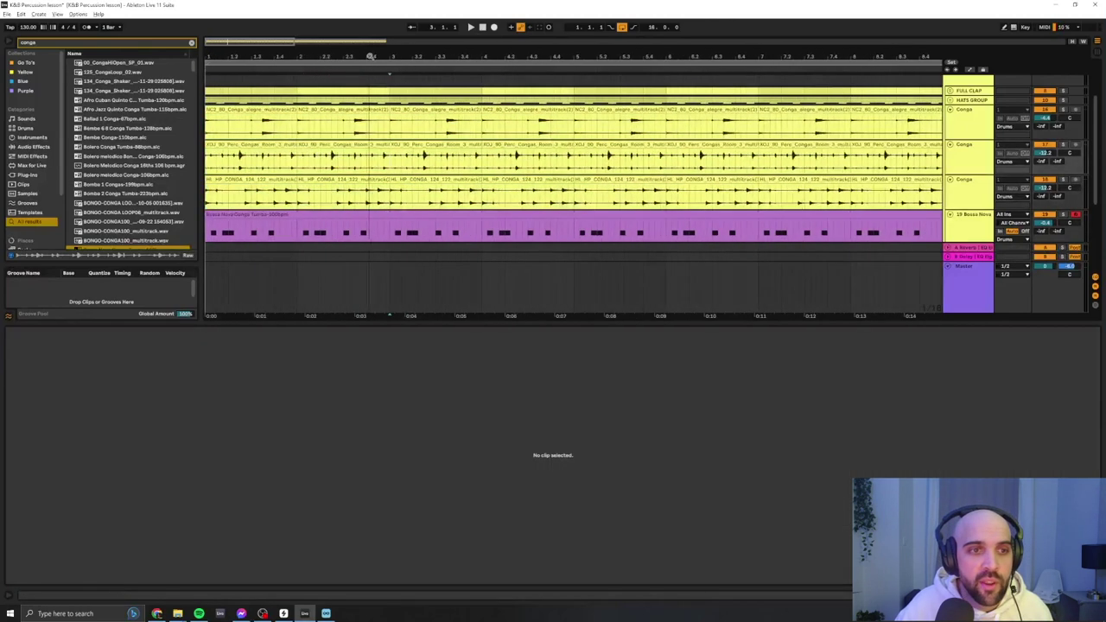
click(333, 163)
key(ctrl+e)
drag(334, 145, 344, 145)
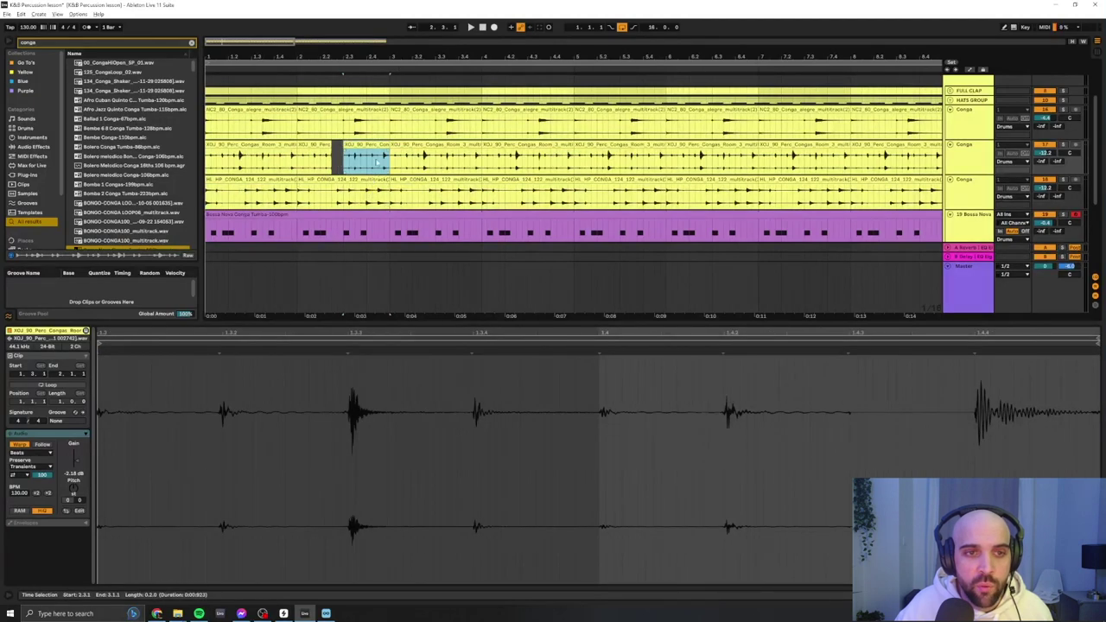
click(384, 161)
key(ctrl+e)
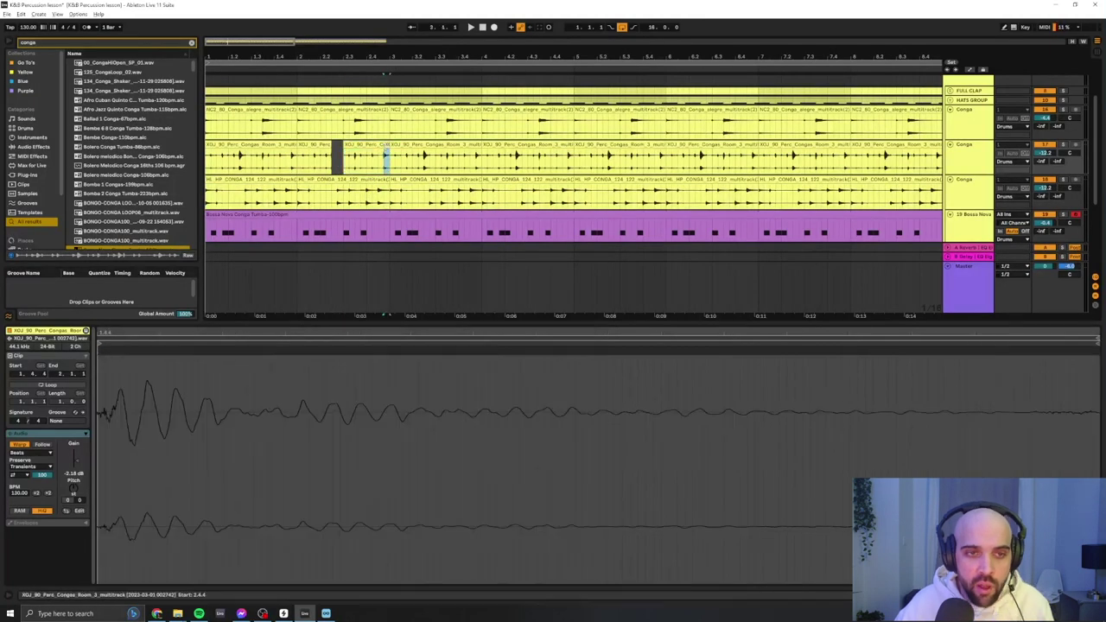
key(Delete)
Remove the NC2_80 conga from 2.3.3 to 3.1.1 and the HL_HP conga from 2.4.1 to 2.4.2, and listen to the edits.
click(357, 122)
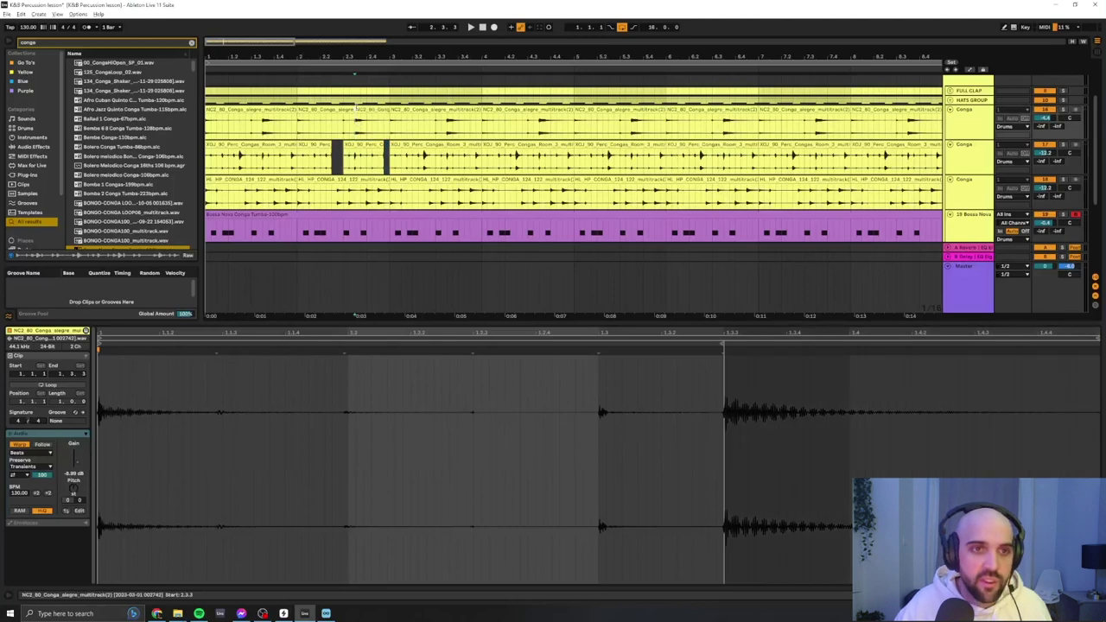
drag(357, 123, 389, 123)
click(378, 194)
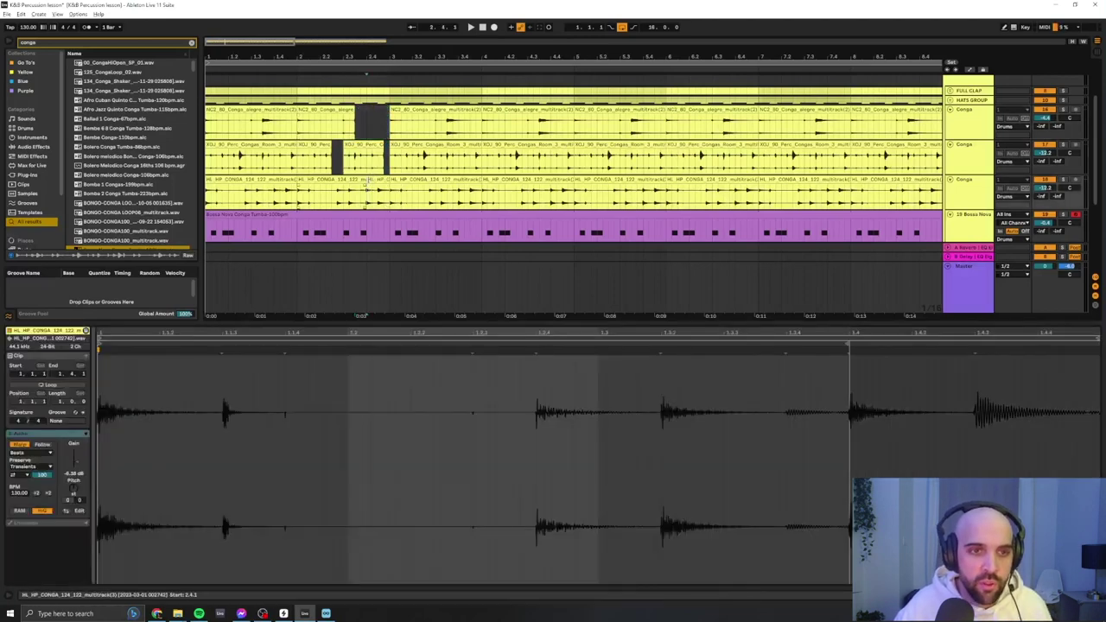
click(220, 114)
key(space)
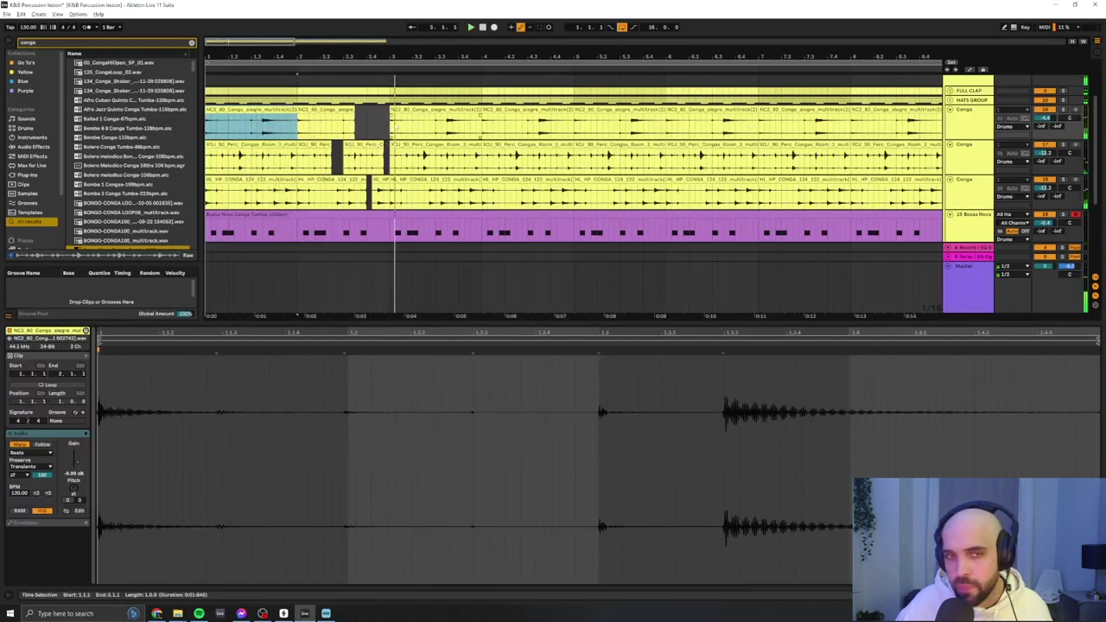
key(space)
Consolidate bars 1 and 2 of the three Conga tracks into one clip per track and duplicate it through to bar 17.
drag(391, 116, 180, 177)
key(ctrl+j)
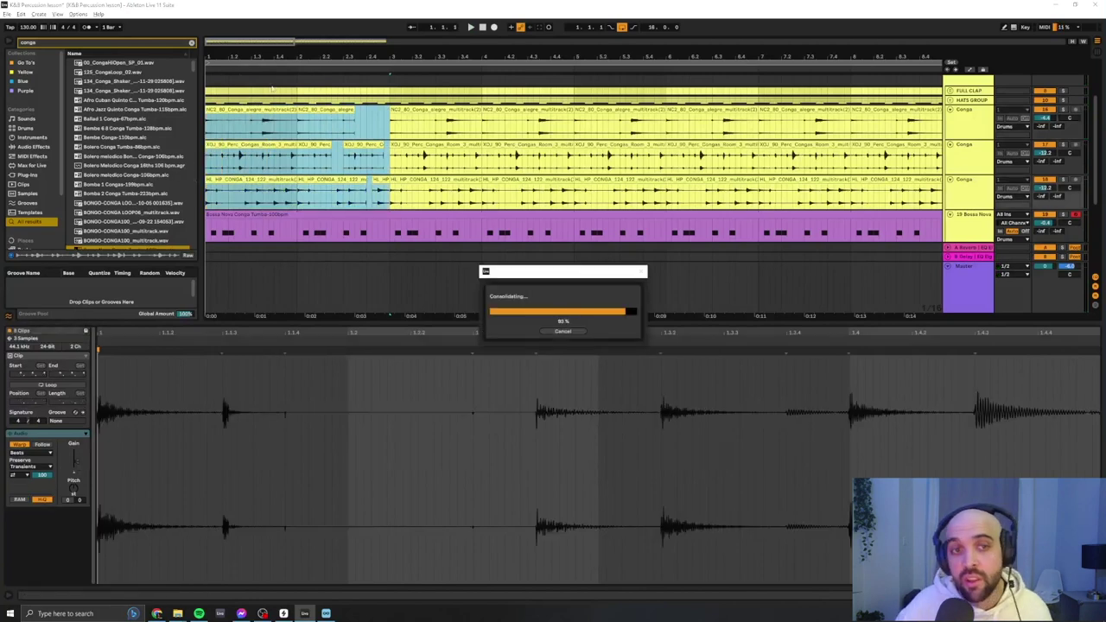
key(minus)
key(ctrl+d)
key(ctrl+d)
key(ctrl+d)
key(ctrl+d)
key(ctrl+d)
key(ctrl+d)
key(ctrl+d)
Transpose all XOJ_90 conga clips down by 2 semitones and listen to the change in the groove.
click(227, 109)
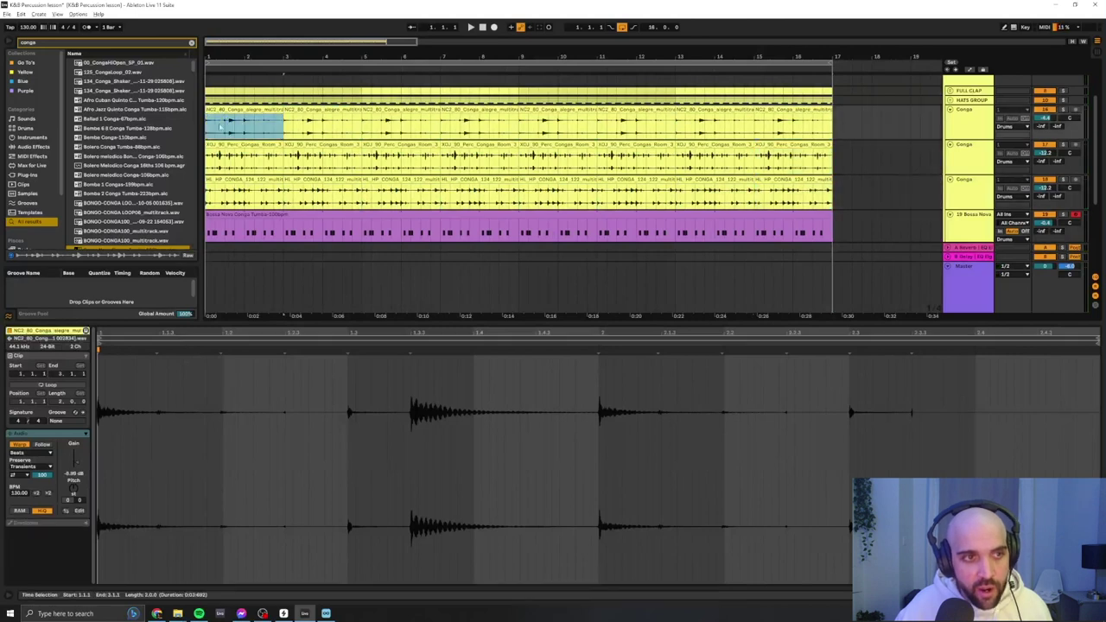
click(251, 145)
shift+click(783, 147)
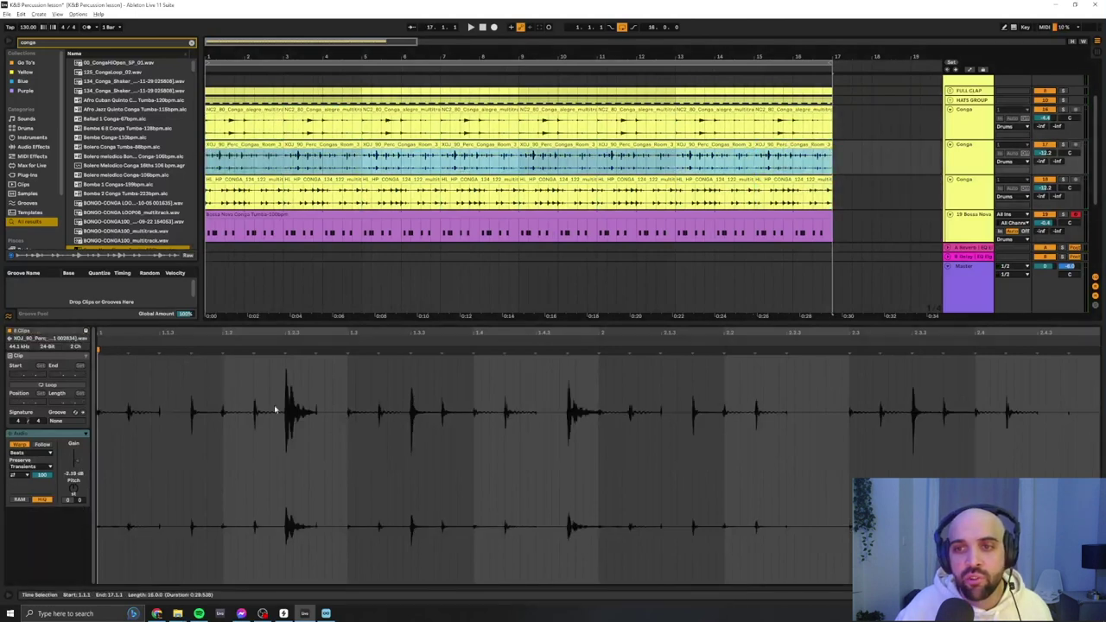
drag(76, 491, 76, 497)
key(space)
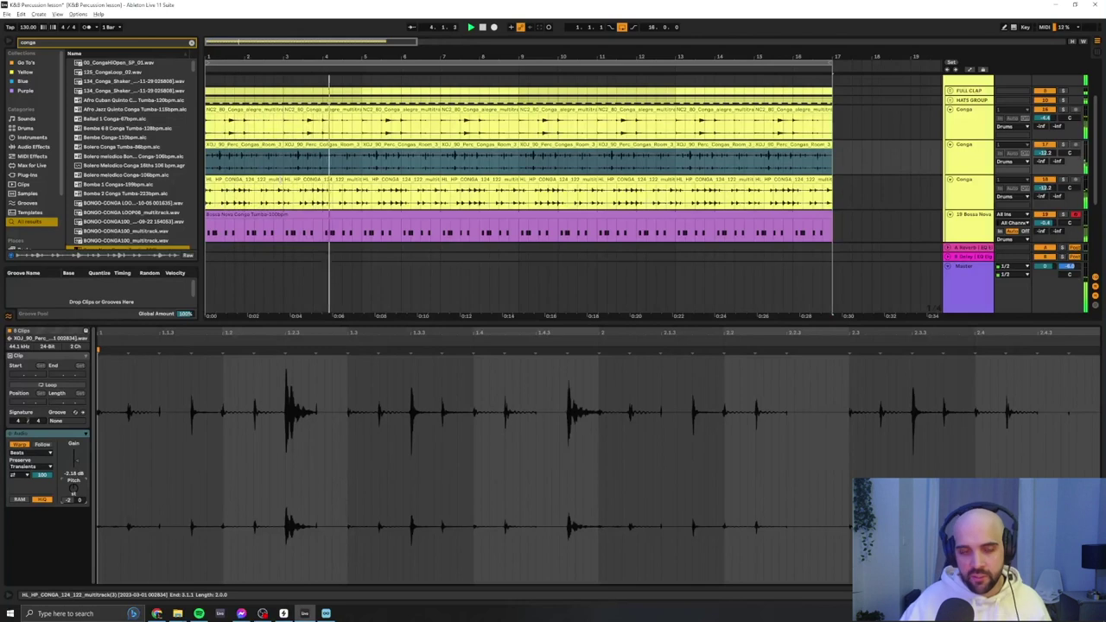
click(361, 155)
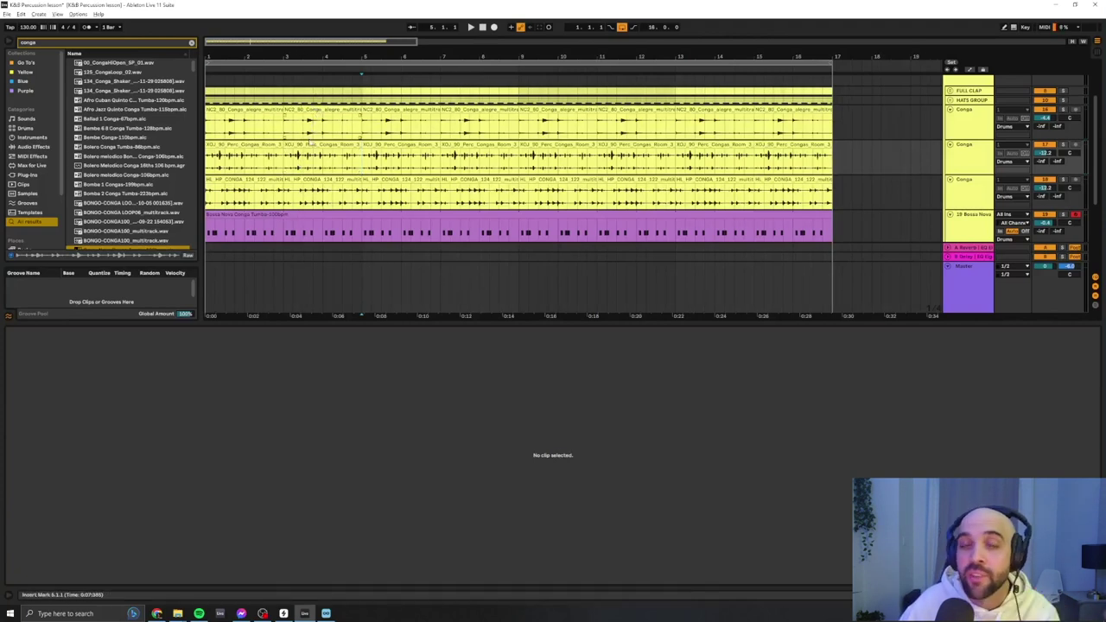
Shrink the clip detail area so the arrangement shows more of the percussion tracks.
scroll(267, 215, down, 2)
scroll(260, 176, up, 4)
scroll(325, 186, down, 2)
scroll(328, 198, down, 1)
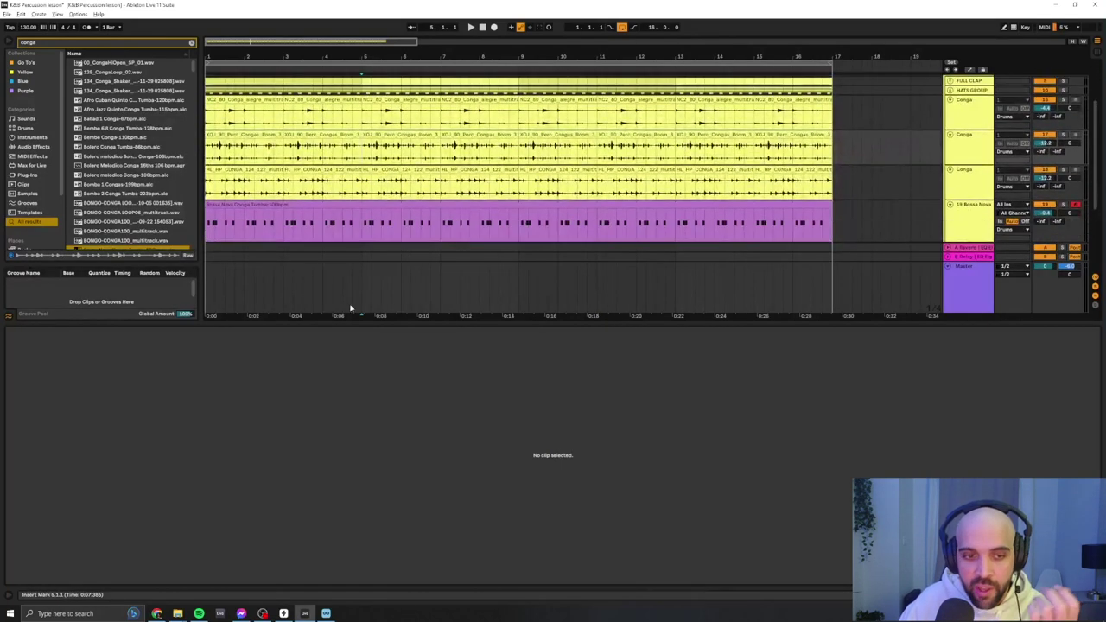
drag(350, 318, 340, 457)
scroll(328, 286, up, 4)
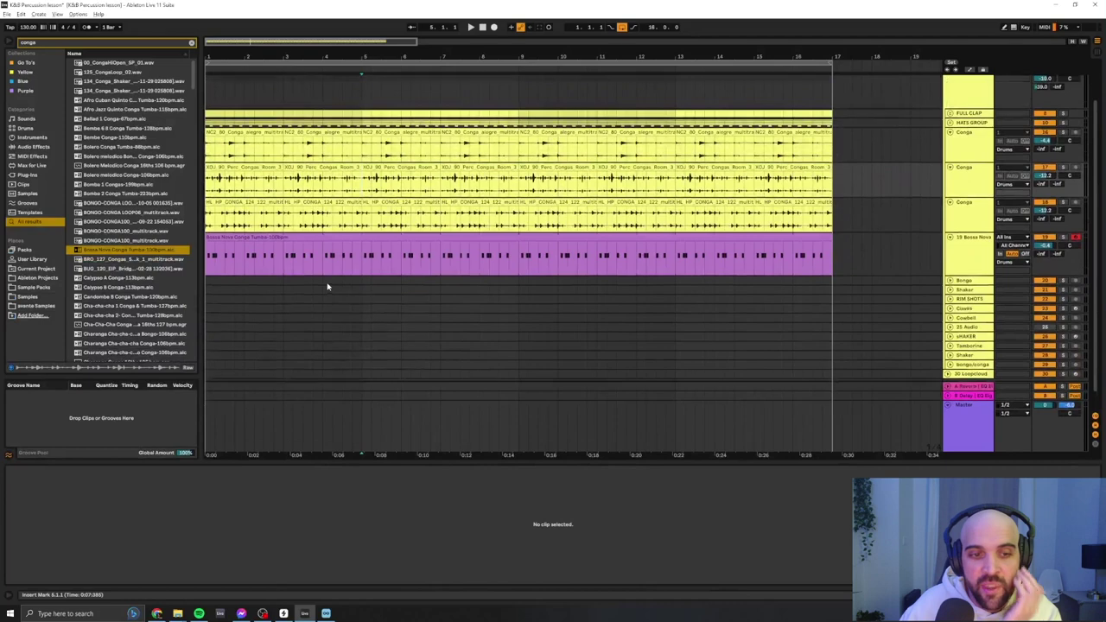
scroll(328, 281, down, 1)
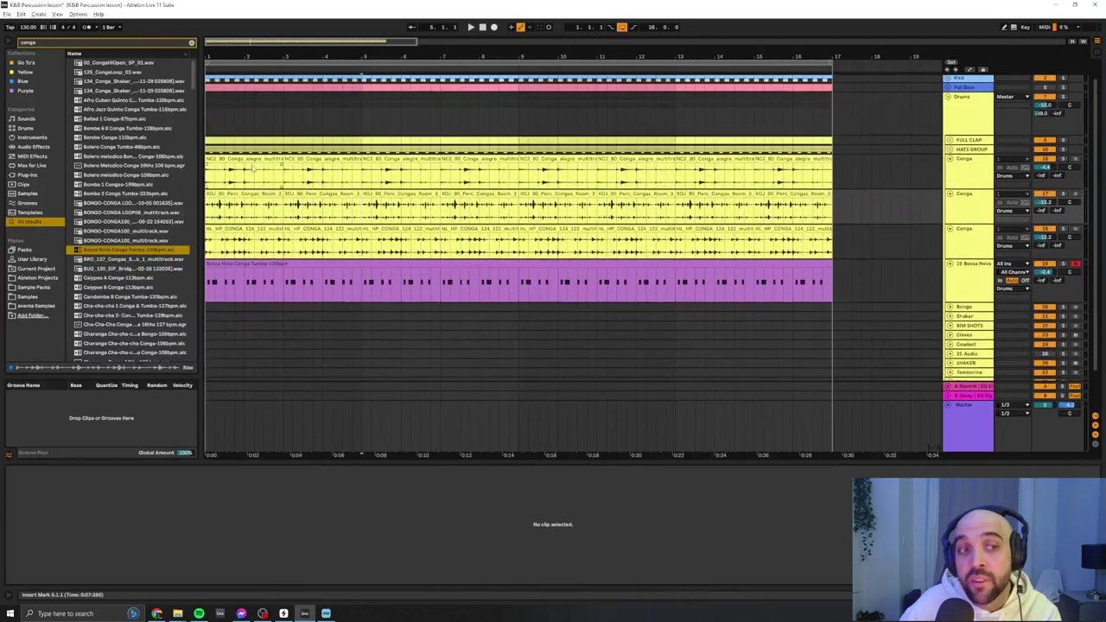
Listen to the programmed Bossa Nova conga track in solo, and unsolo it to hear it within the full groove.
click(229, 275)
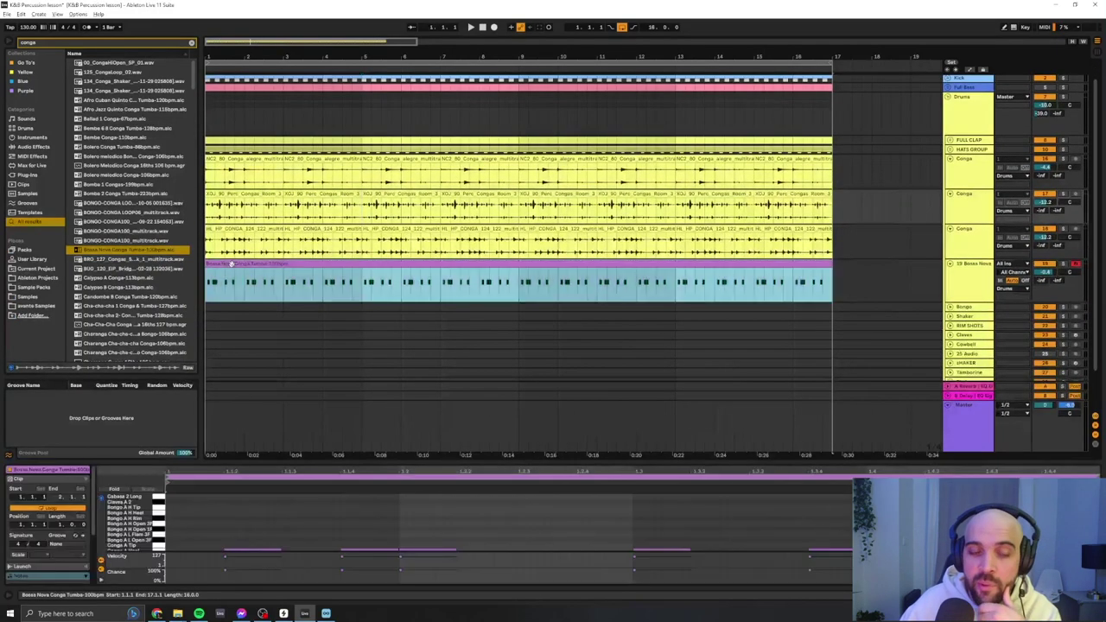
click(1062, 263)
key(space)
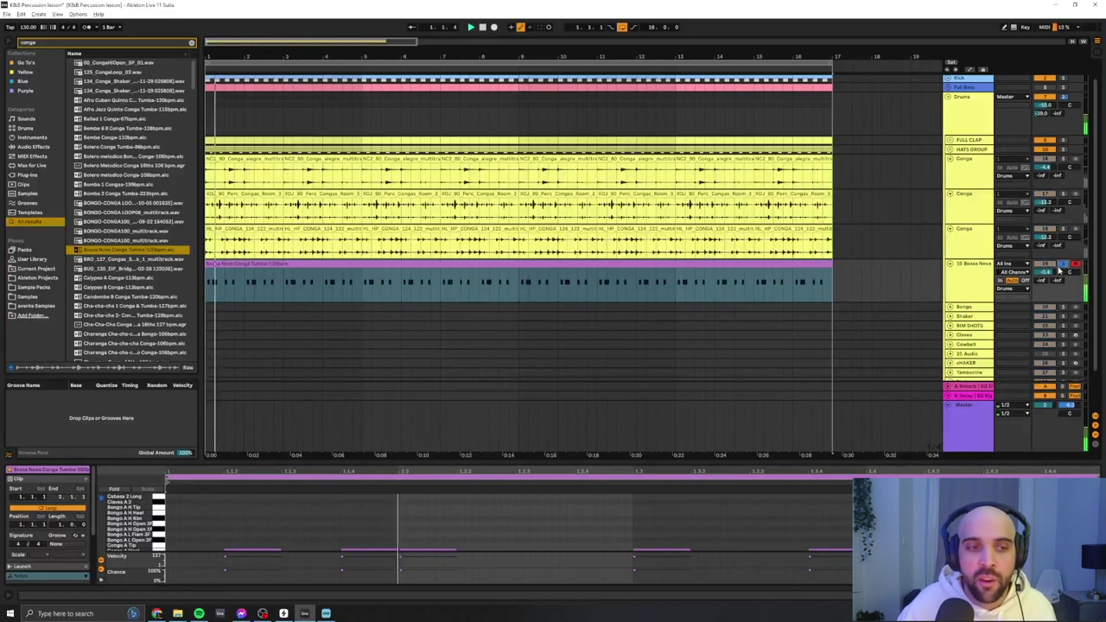
click(1062, 264)
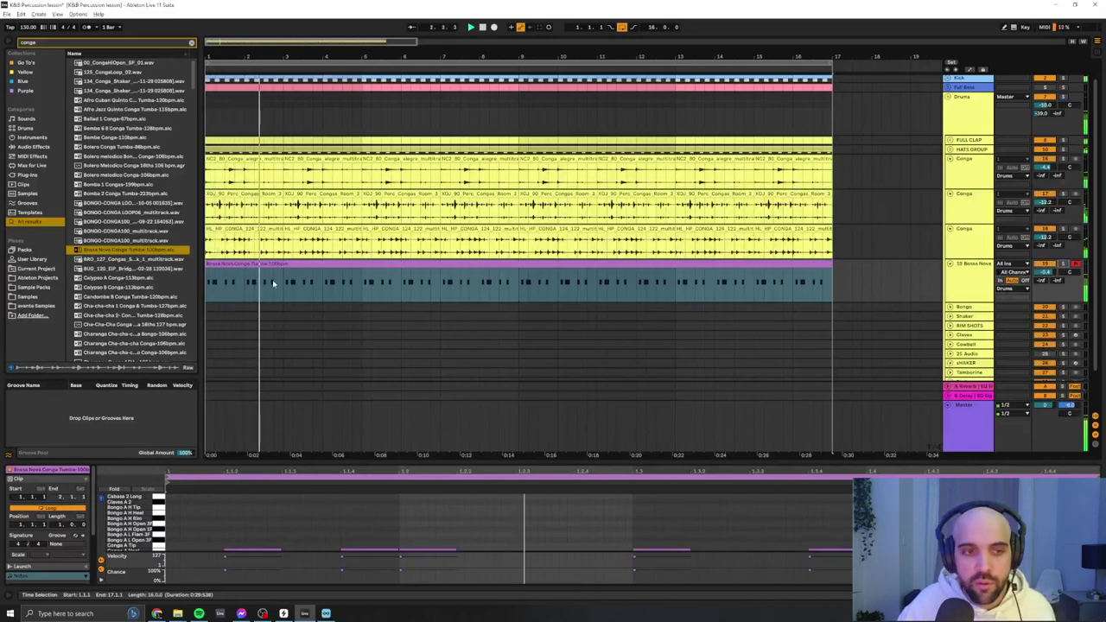
key(space)
scroll(1055, 259, up, 1)
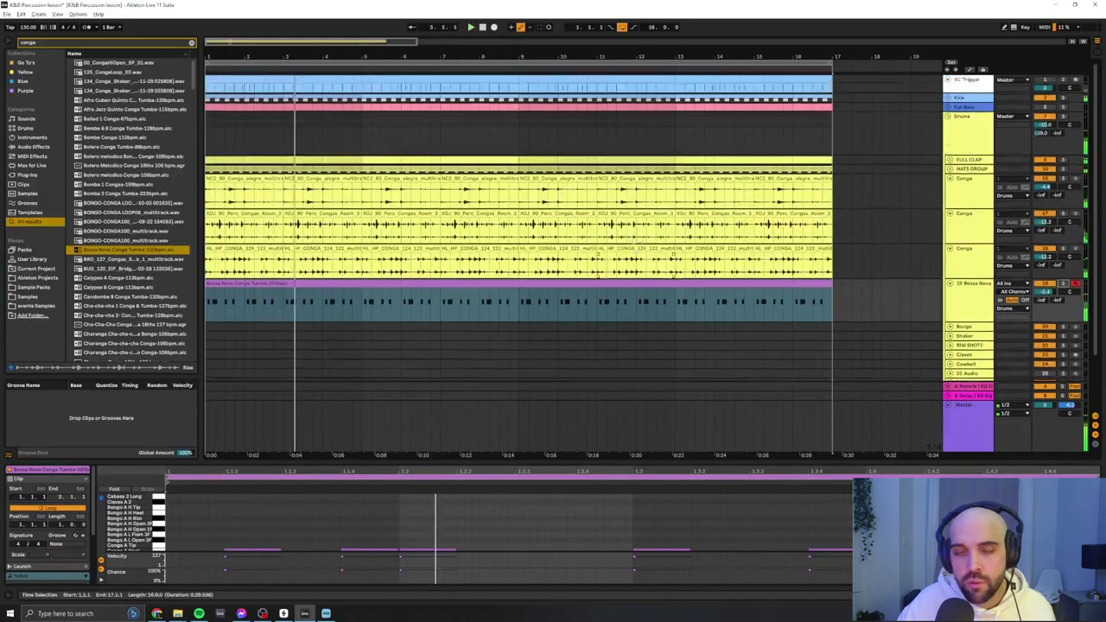